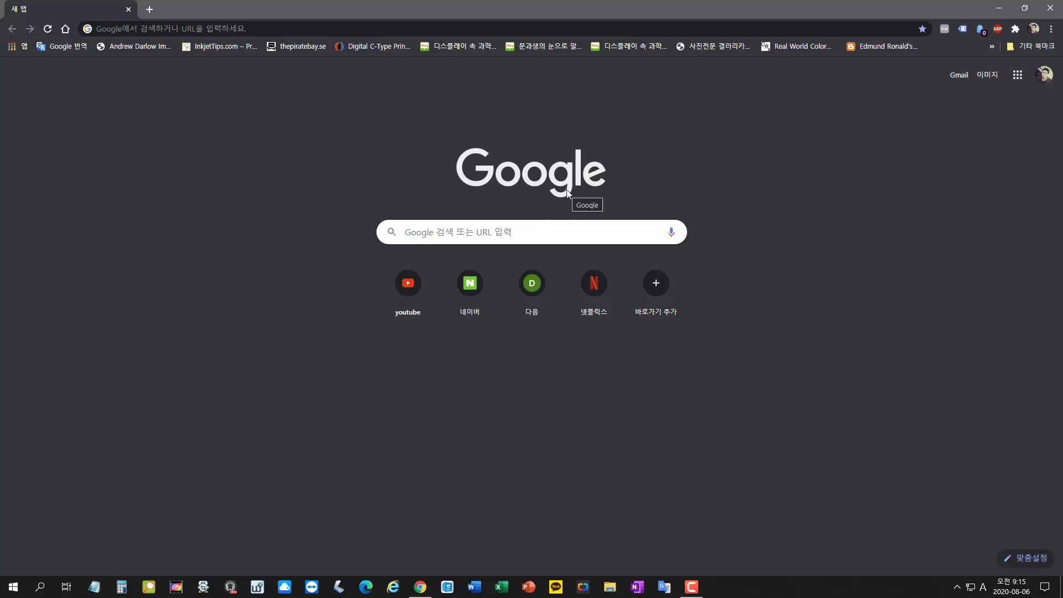
Step: Search Google in Korean for 어도비 and open the first adobe.com result
left_click(492, 237)
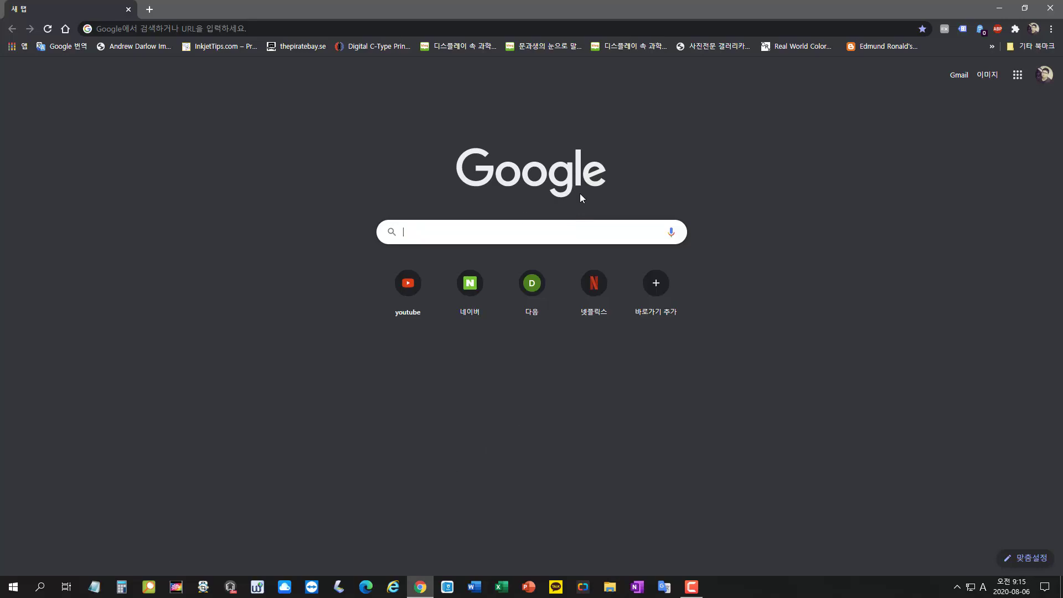
key("Hangul")
type("어도비")
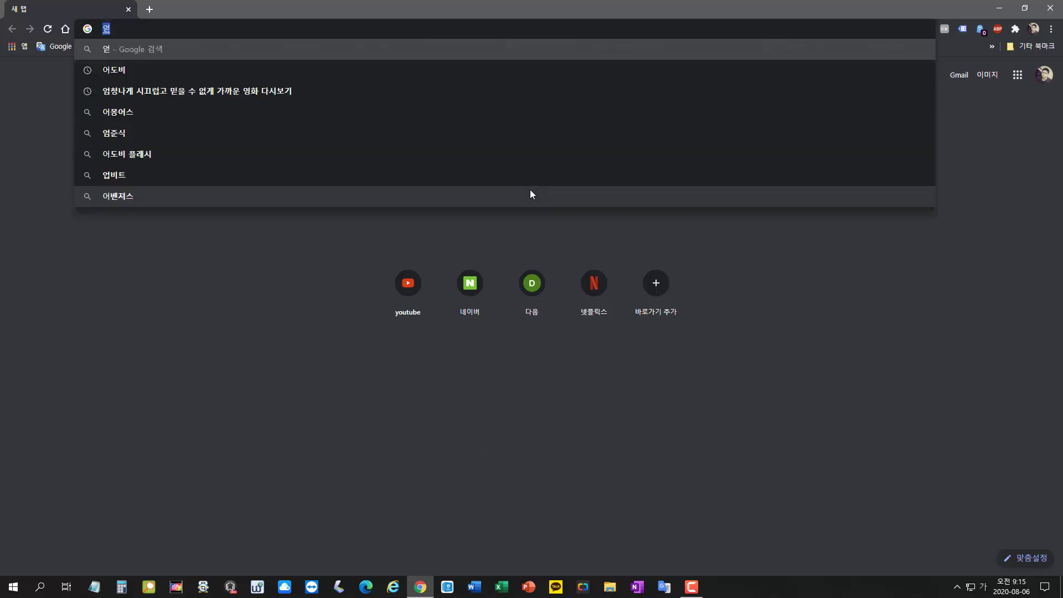
key("Return")
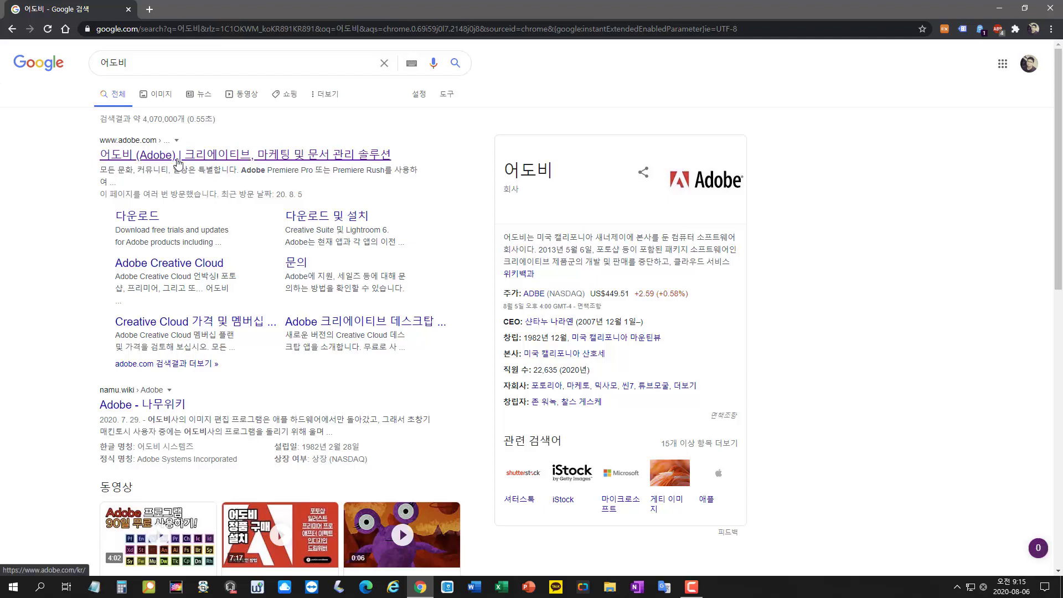
left_click(178, 163)
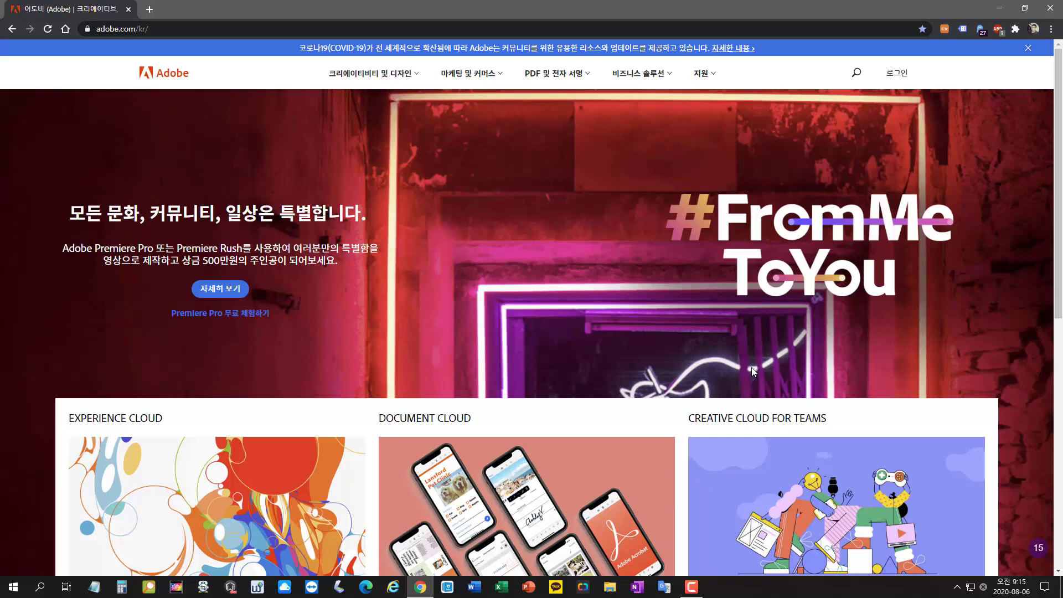
Step: Sign in to the Adobe account with the saved email and password, after viewing 계정 만들기
left_click(907, 79)
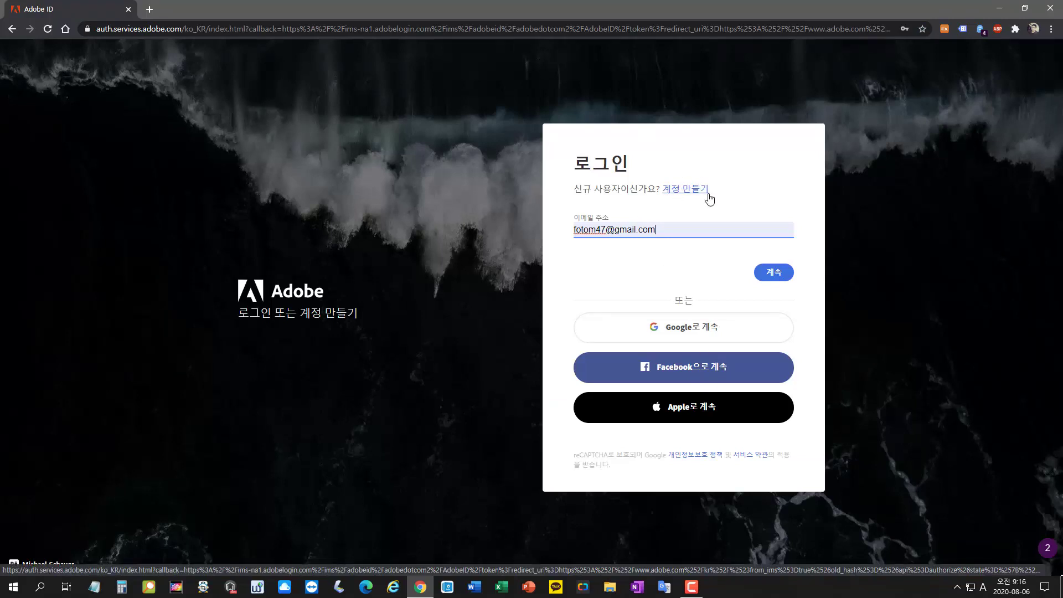
left_click(708, 194)
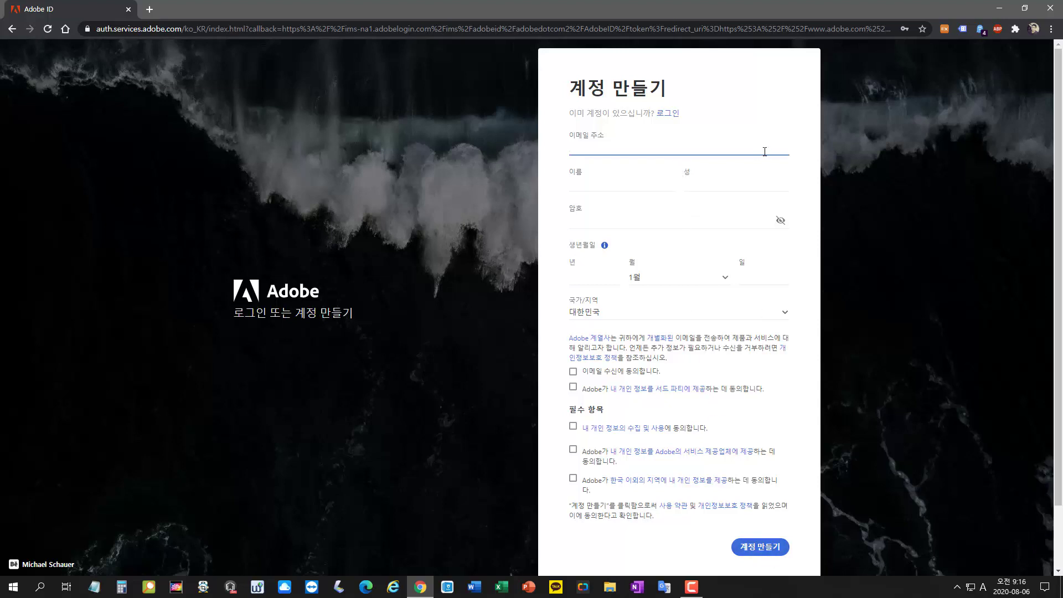
left_click(676, 117)
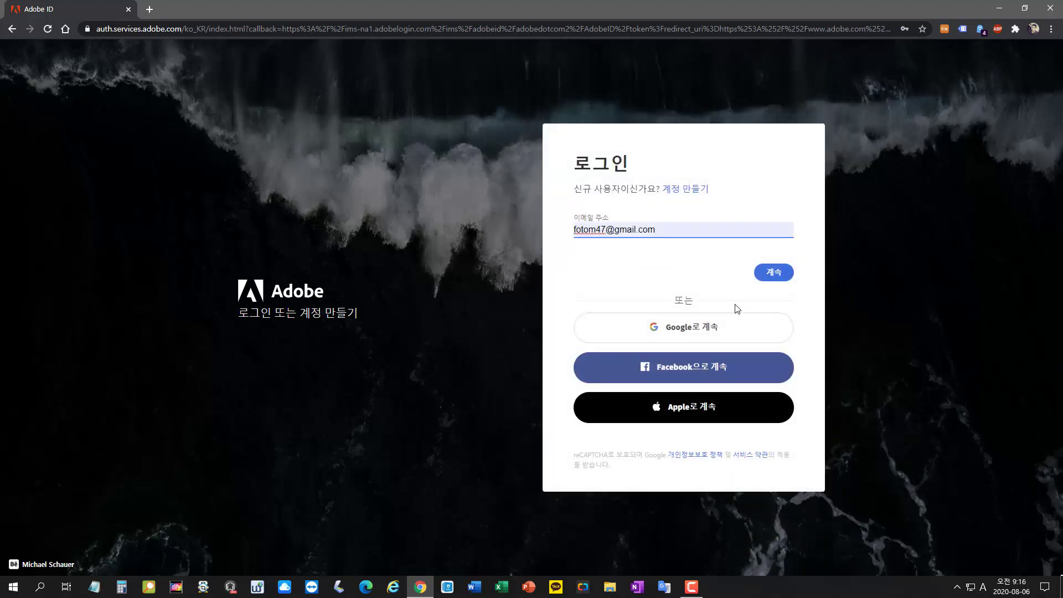
left_click(777, 277)
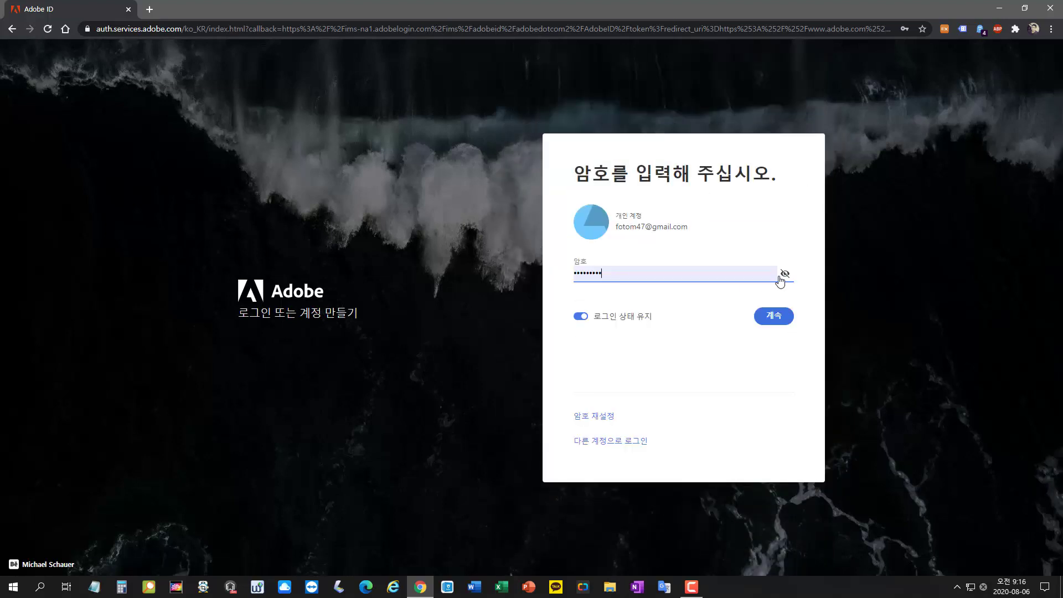
key("Return")
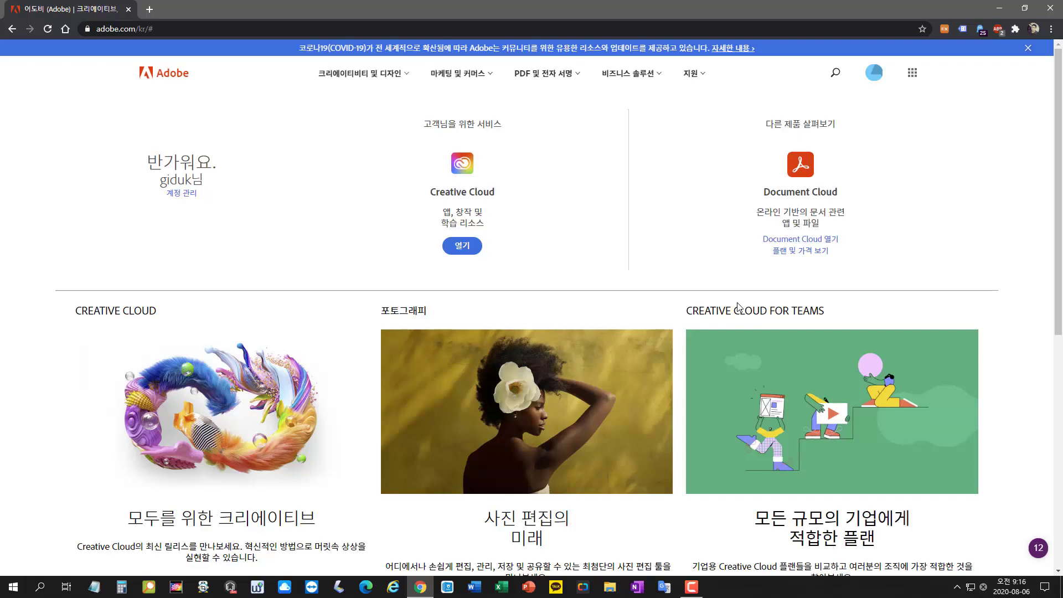
Step: Go to 크리에이티비티 및 디자인 > 포토그래퍼 and open the 플랜 비교 table
left_click(389, 82)
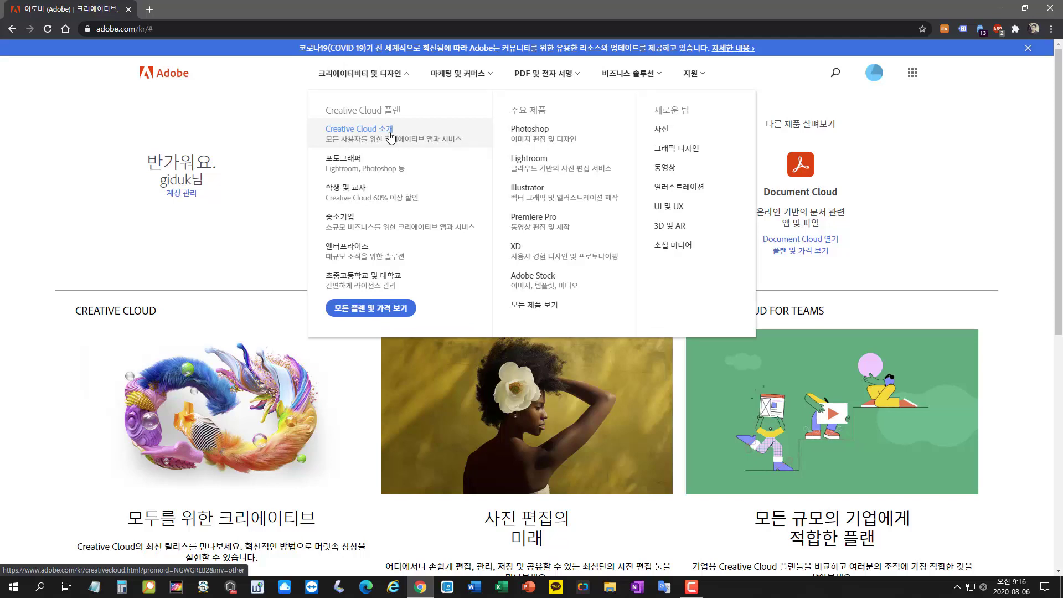
left_click(452, 172)
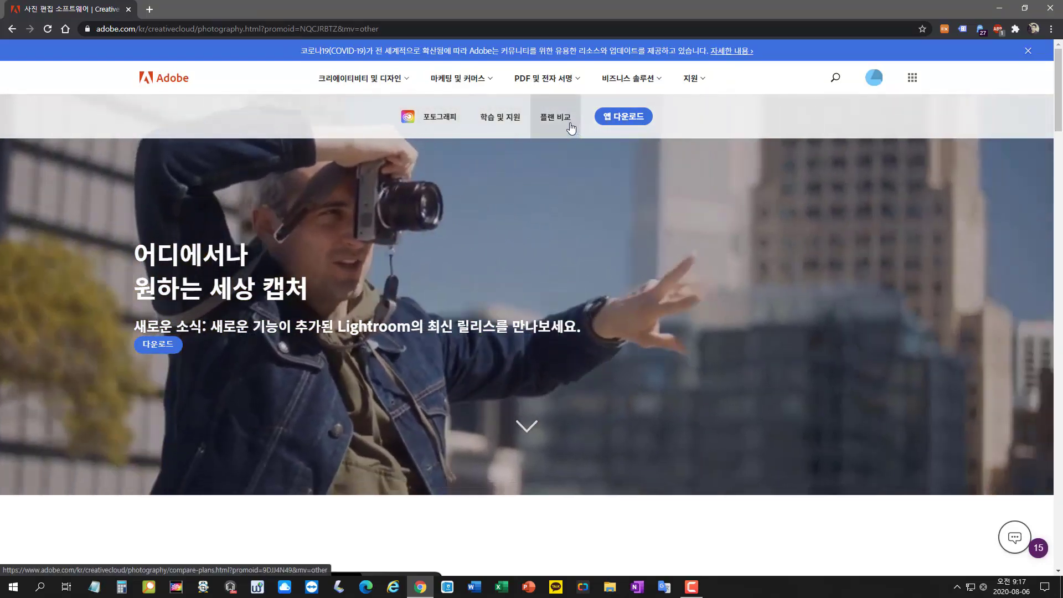
left_click(569, 128)
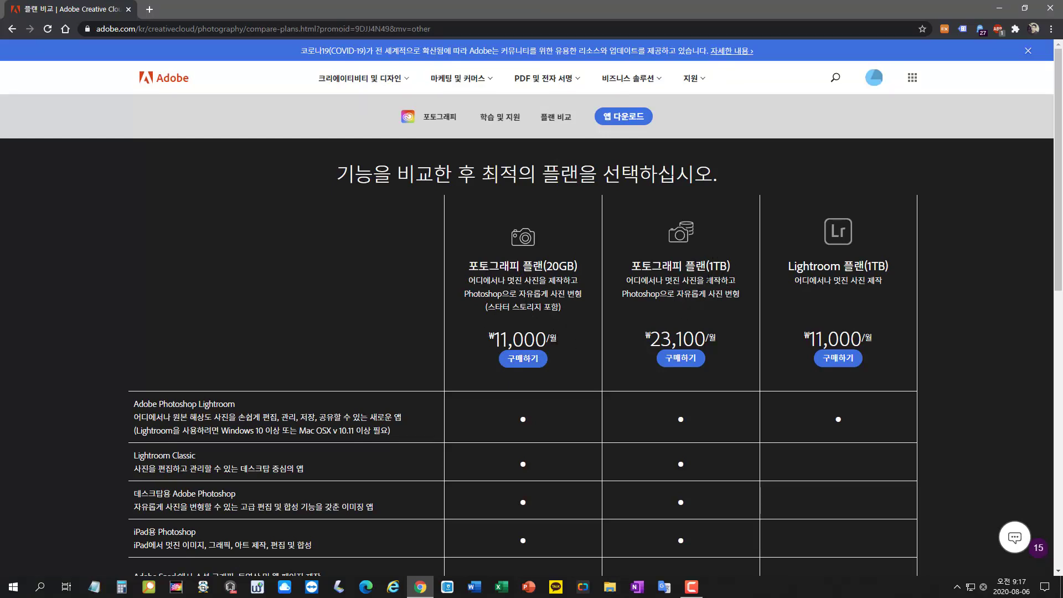
Step: Highlight the (1TB) in the second plan's name and scroll through the plan comparison
left_click_drag(705, 267, 731, 267)
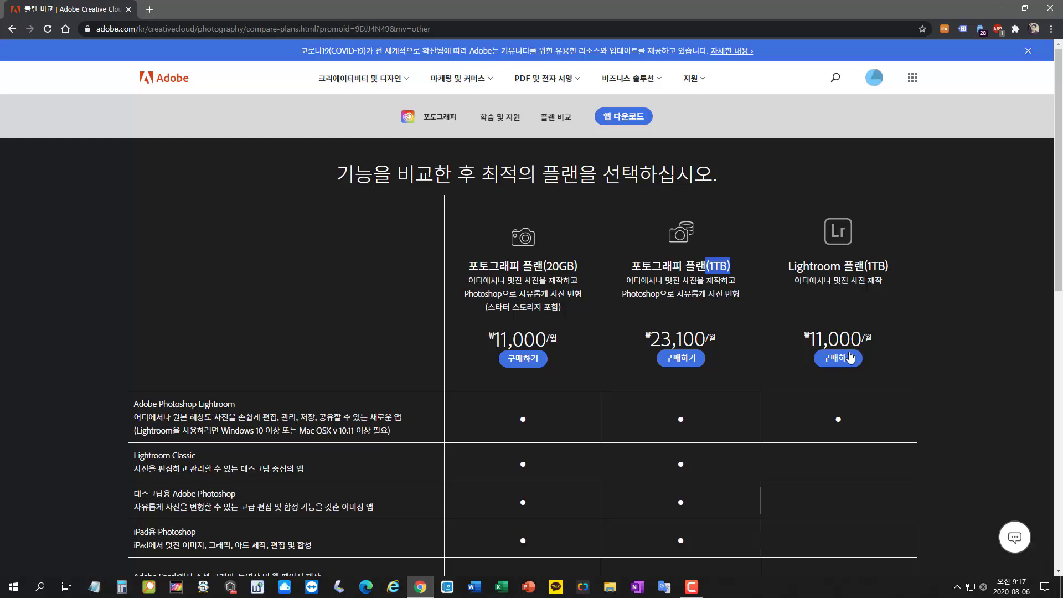
scroll(823, 365, "down", 1)
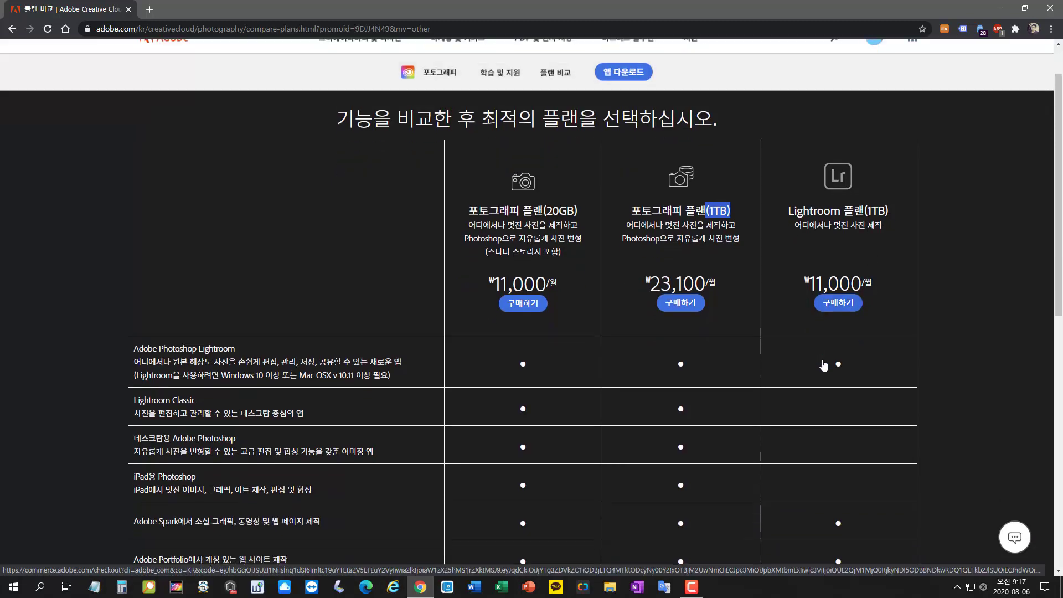
scroll(824, 366, "down", 2)
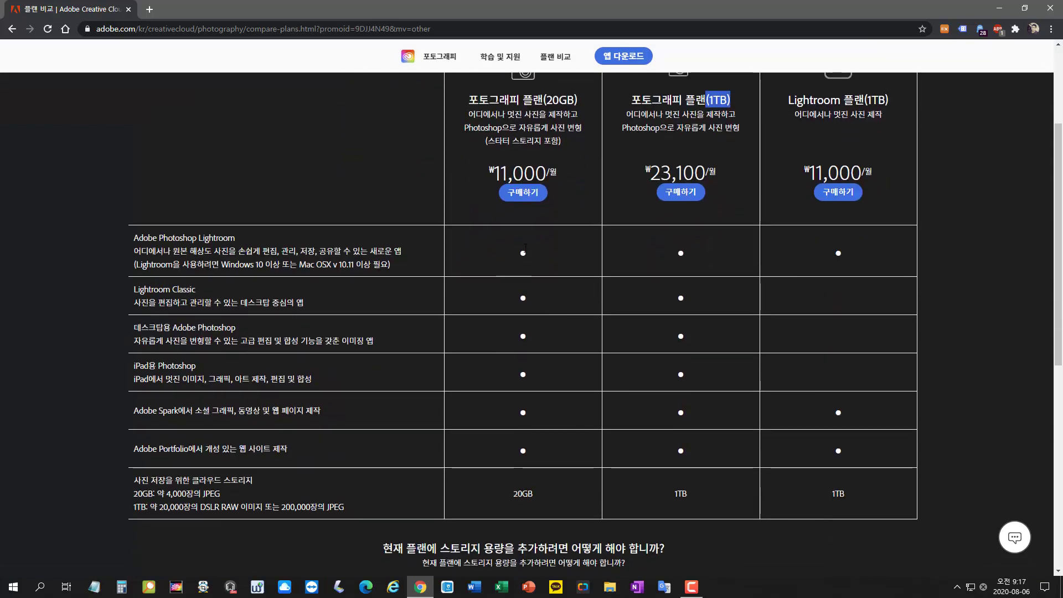
scroll(526, 249, "up", 1)
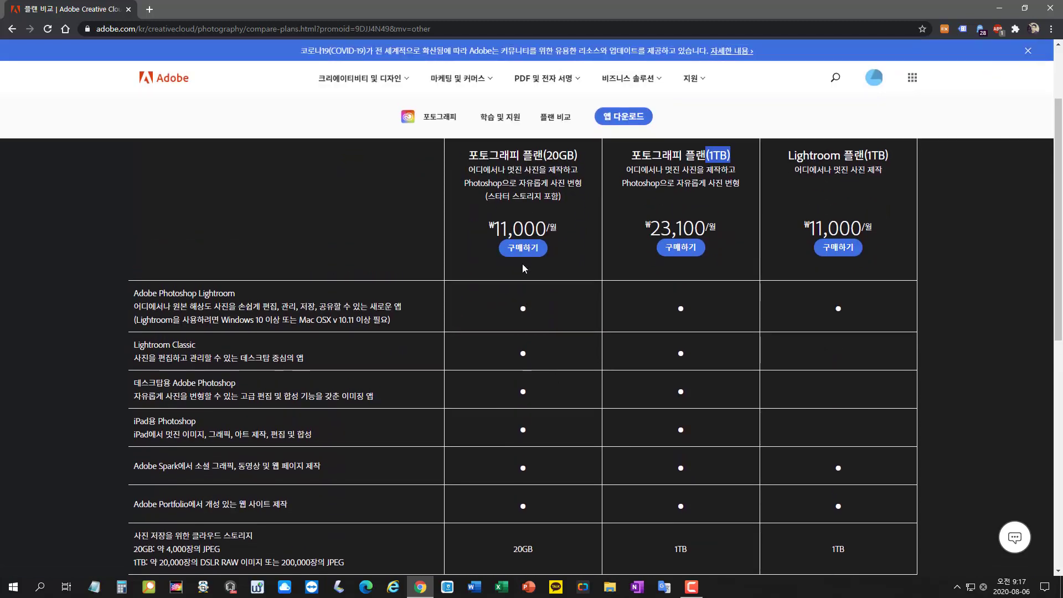
scroll(522, 263, "down", 1)
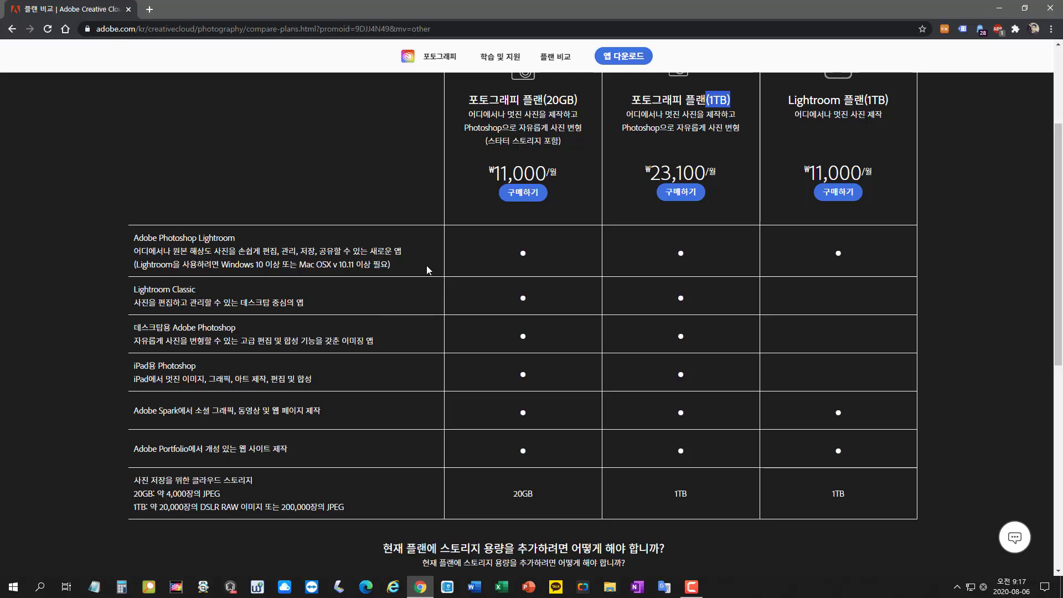
scroll(436, 533, "up", 3)
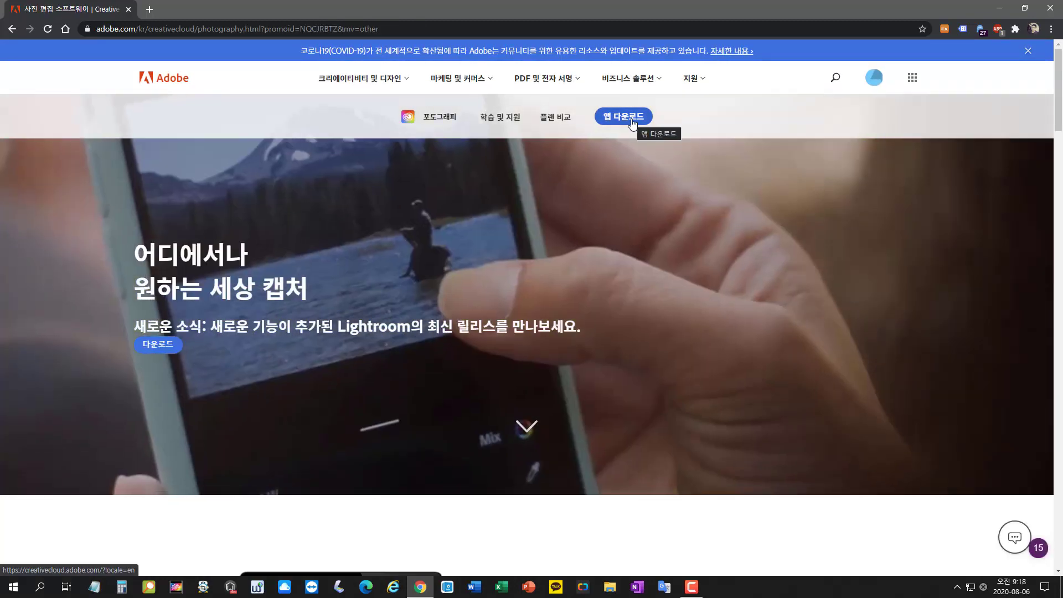
Step: From 앱 다운로드, download the Photoshop installer Photoshop_Set-Up.exe and show its download options
left_click(633, 120)
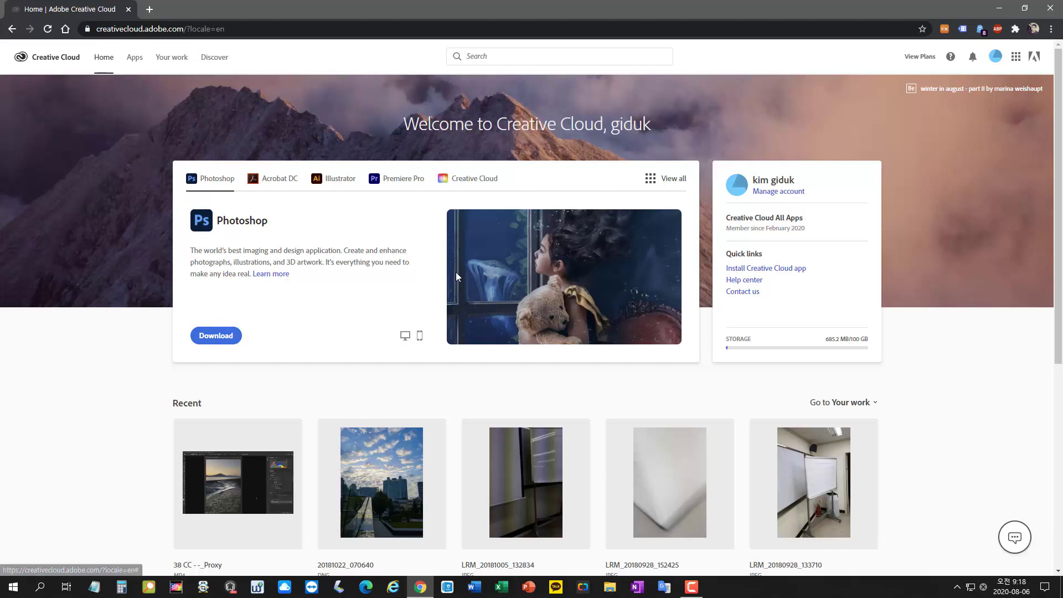
left_click(234, 333)
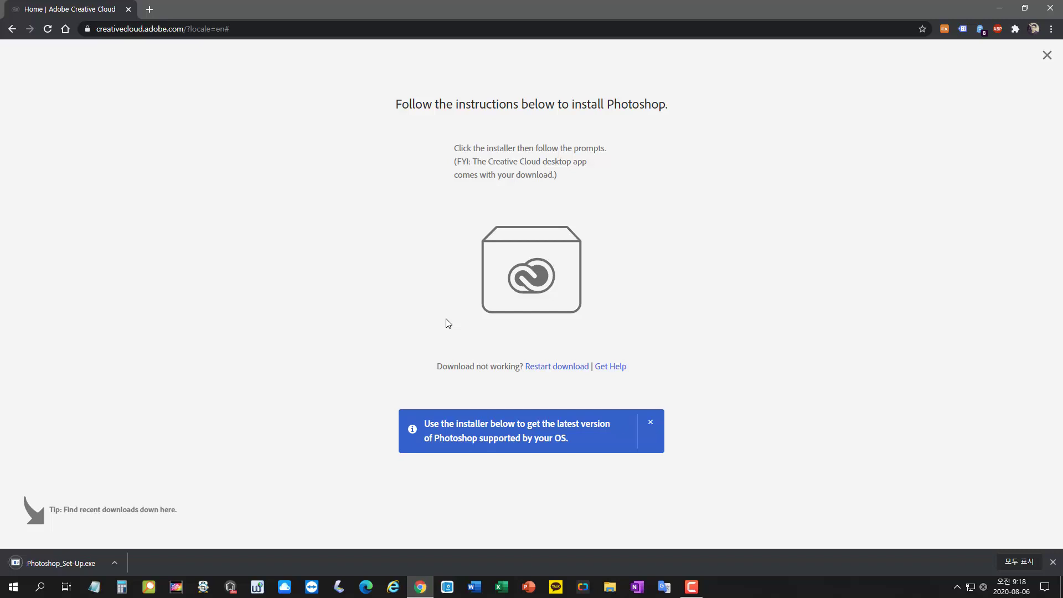
left_click(115, 563)
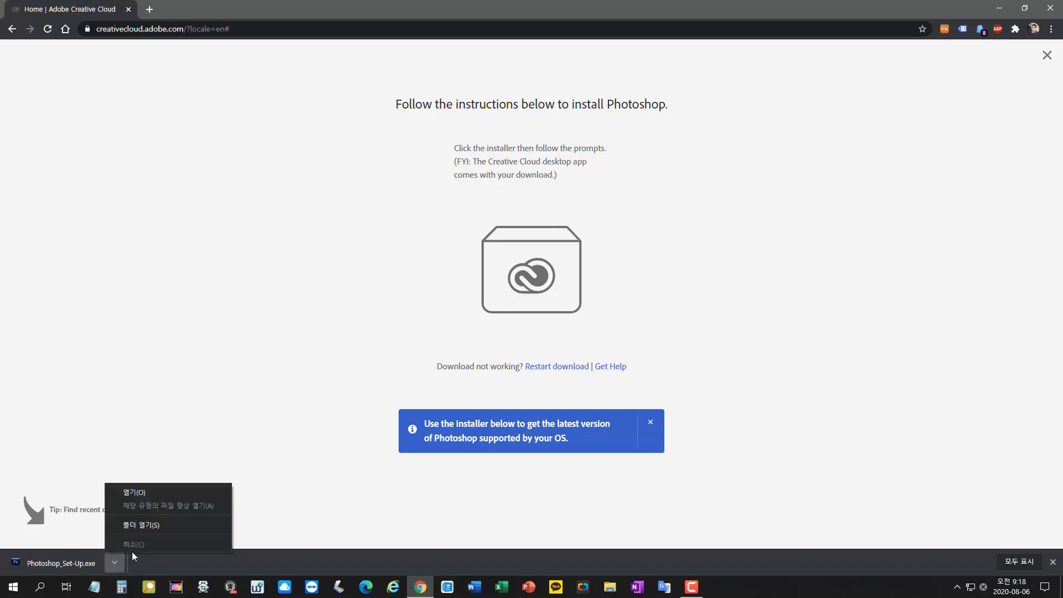
Step: Launch Photoshop_Set-Up.exe from its folder and continue to the account sign-in
left_click(194, 526)
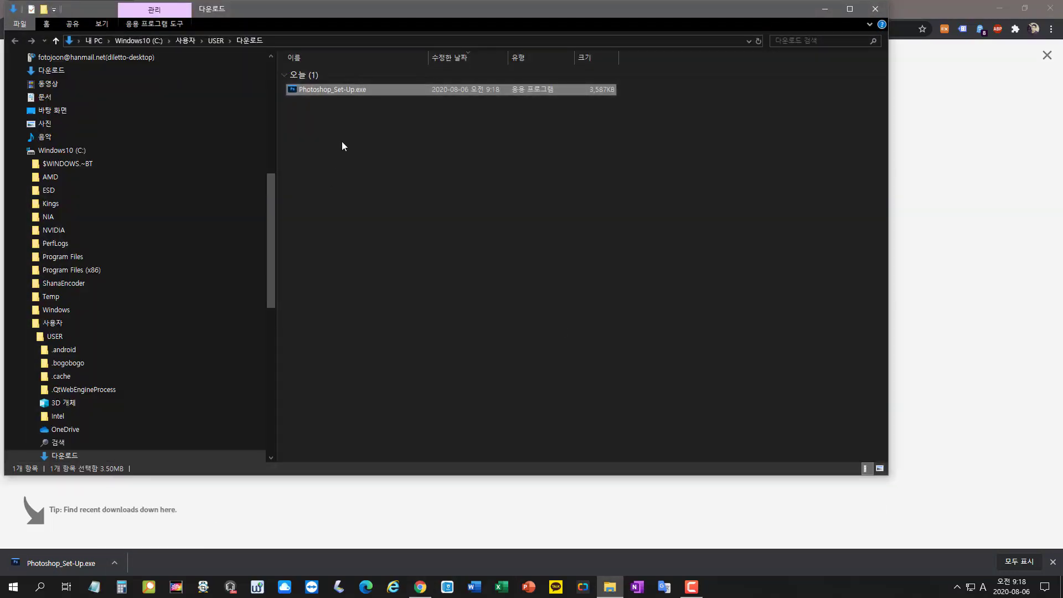
double_click(353, 90)
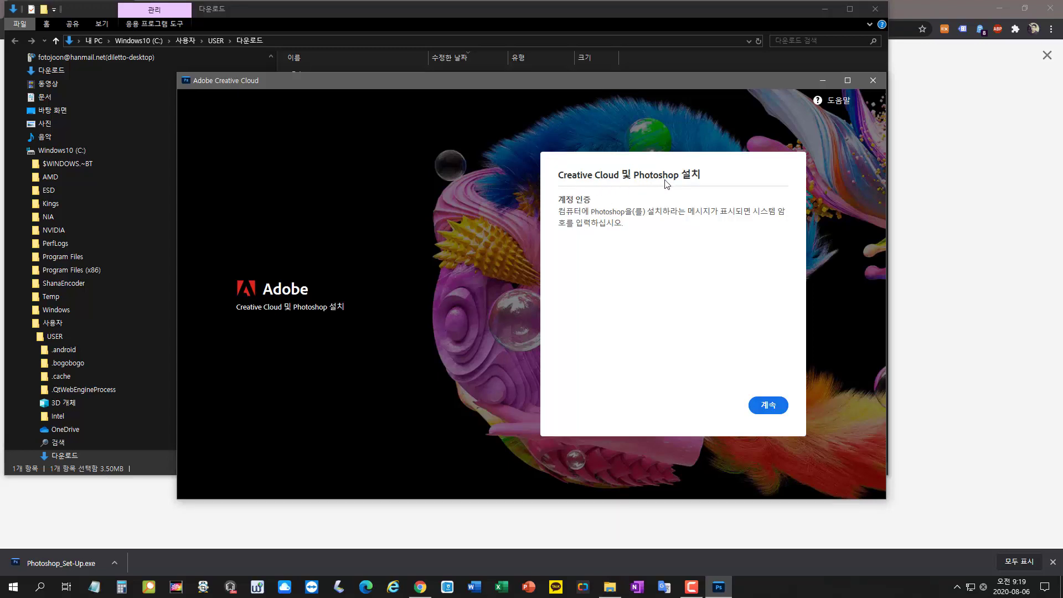
left_click(778, 412)
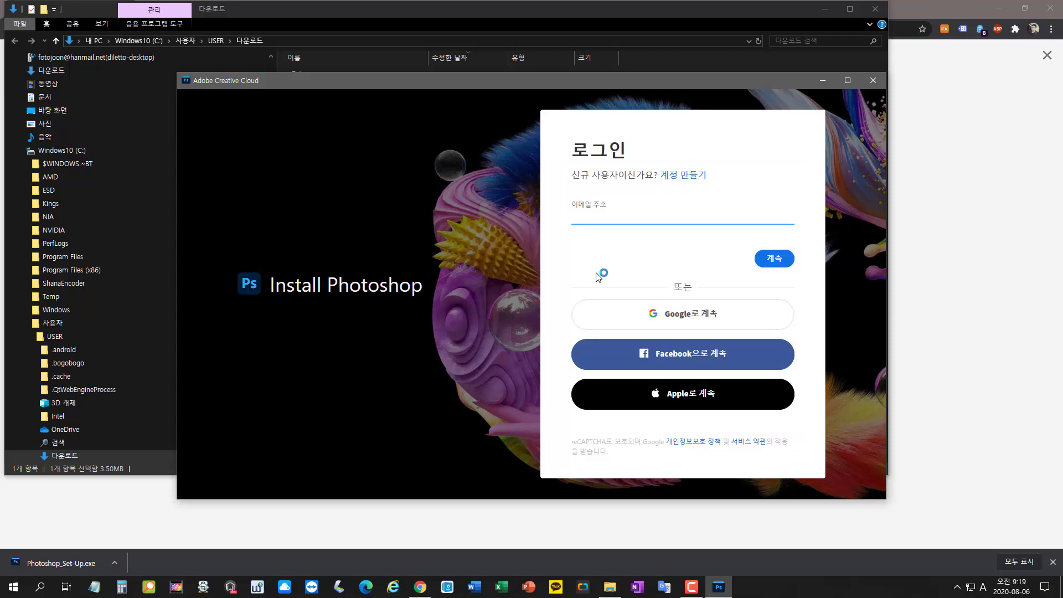
Step: Paste the account email and enter the texted verification code
key("ctrl+v")
left_click(763, 258)
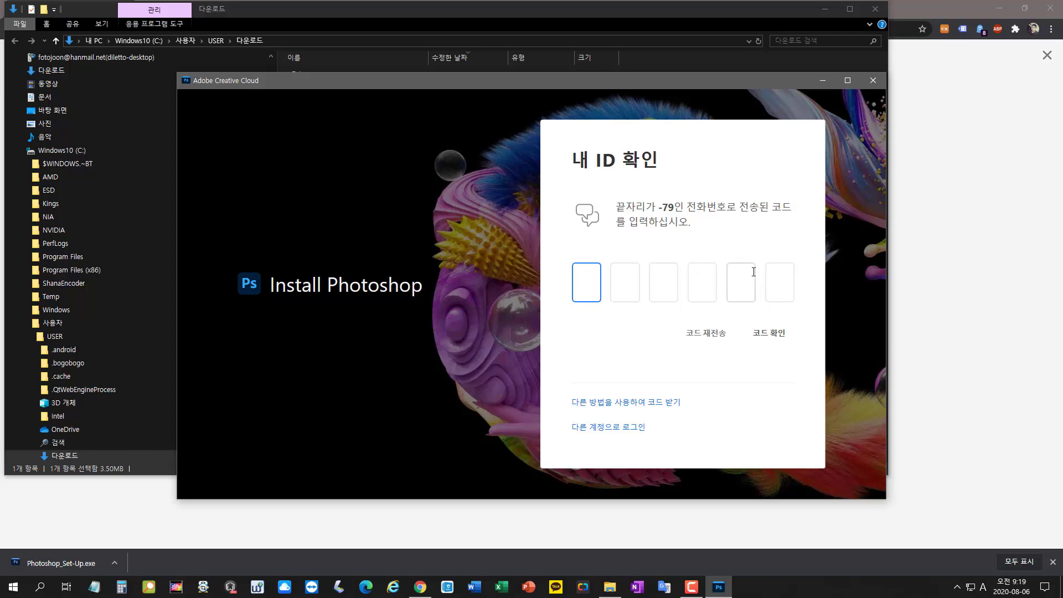
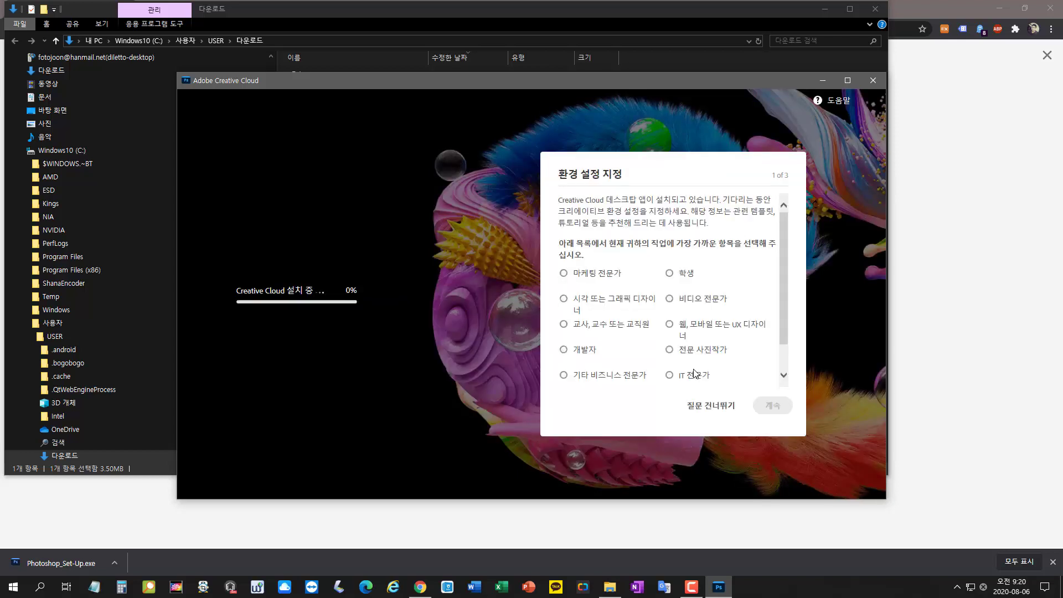
Step: Answer the setup questions with 교사, 교수 또는 교직원 as role and 사진 편집 as main use
left_click_drag(785, 333, 785, 288)
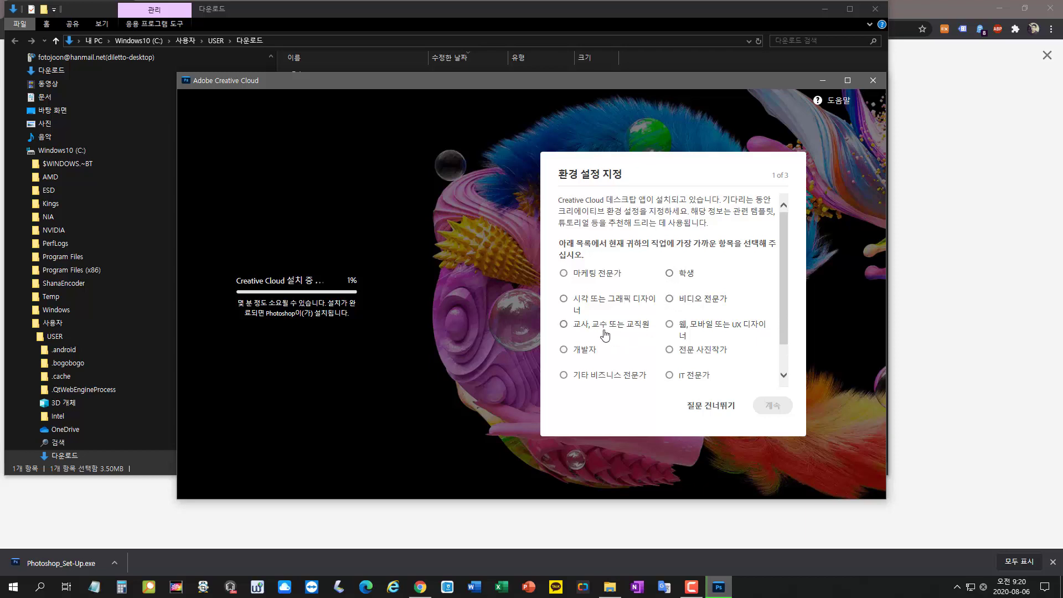
left_click(563, 324)
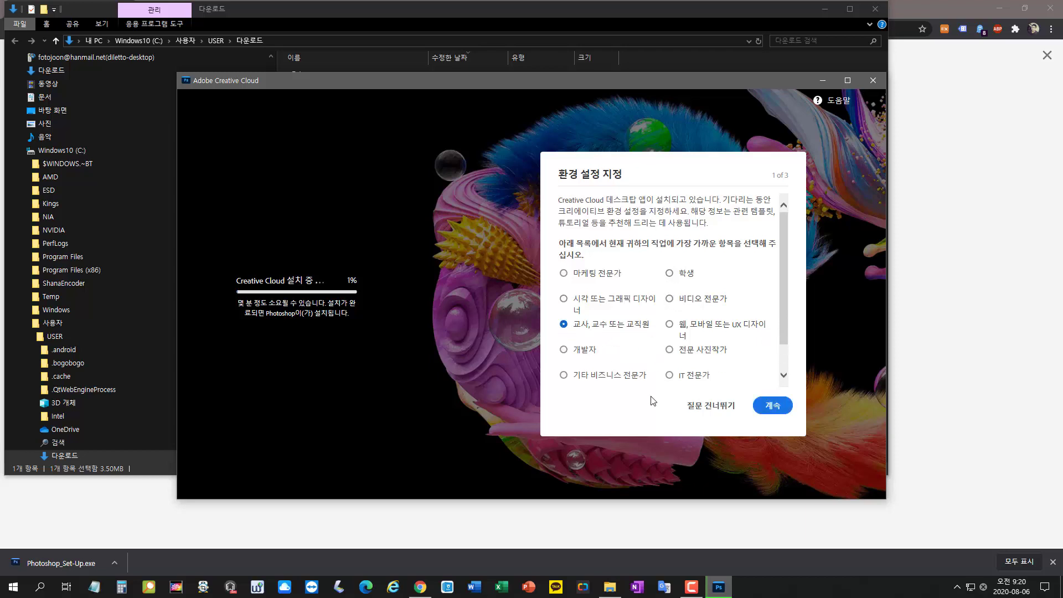
left_click(781, 412)
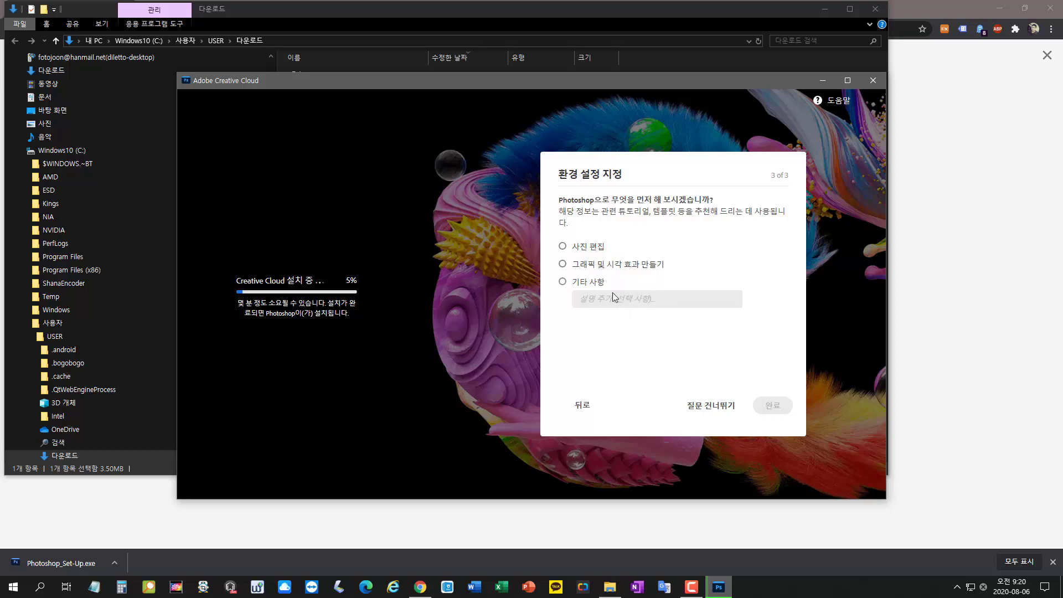
left_click(562, 247)
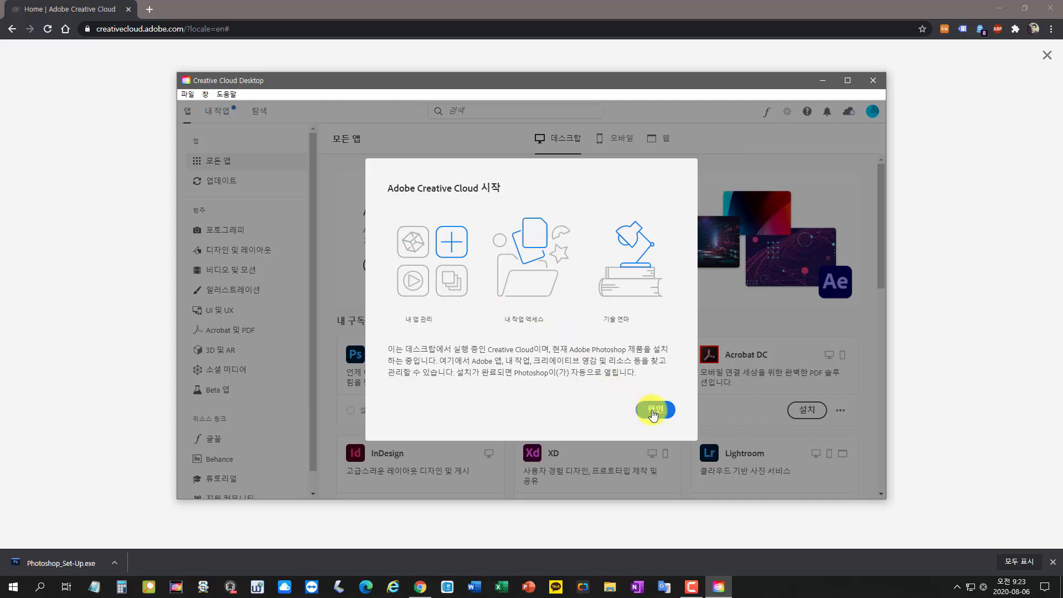
Step: Dismiss the welcome dialog, minimize the browser, and move and enlarge the Creative Cloud window
left_click(655, 409)
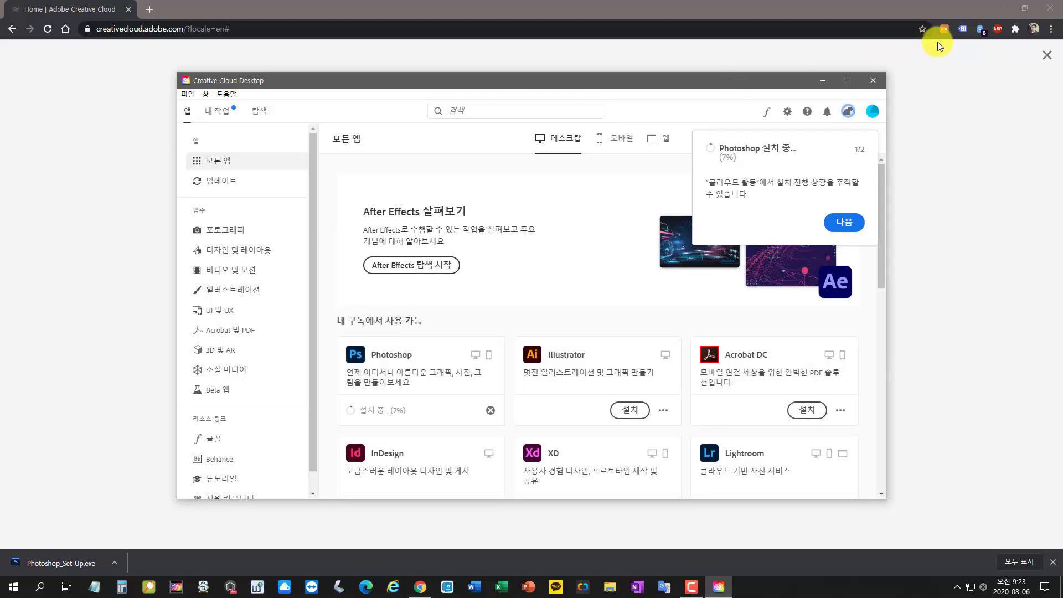
left_click(999, 7)
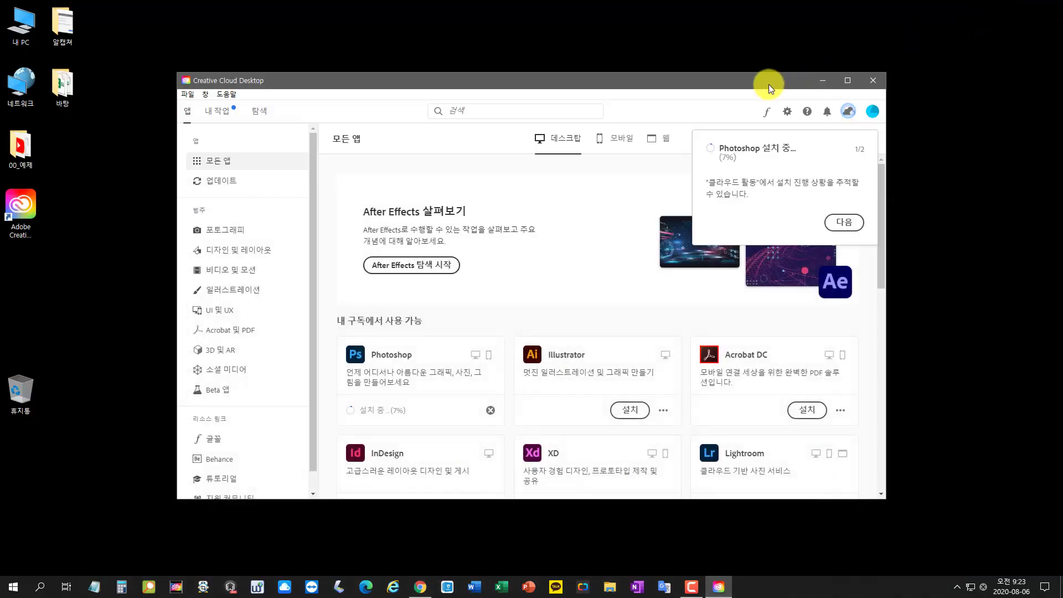
left_click_drag(768, 84, 908, 26)
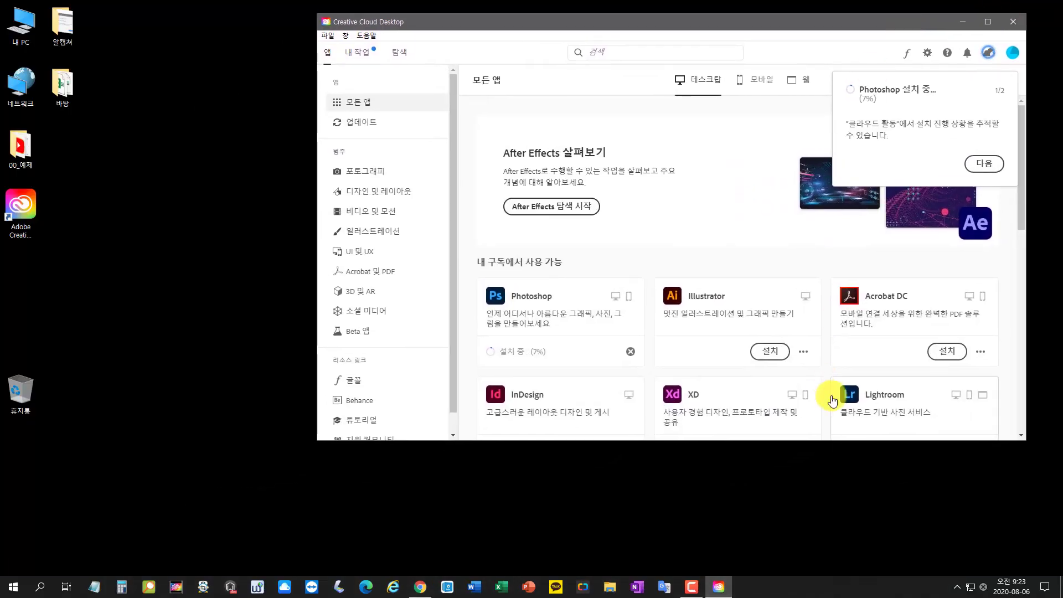
left_click_drag(866, 440, 870, 581)
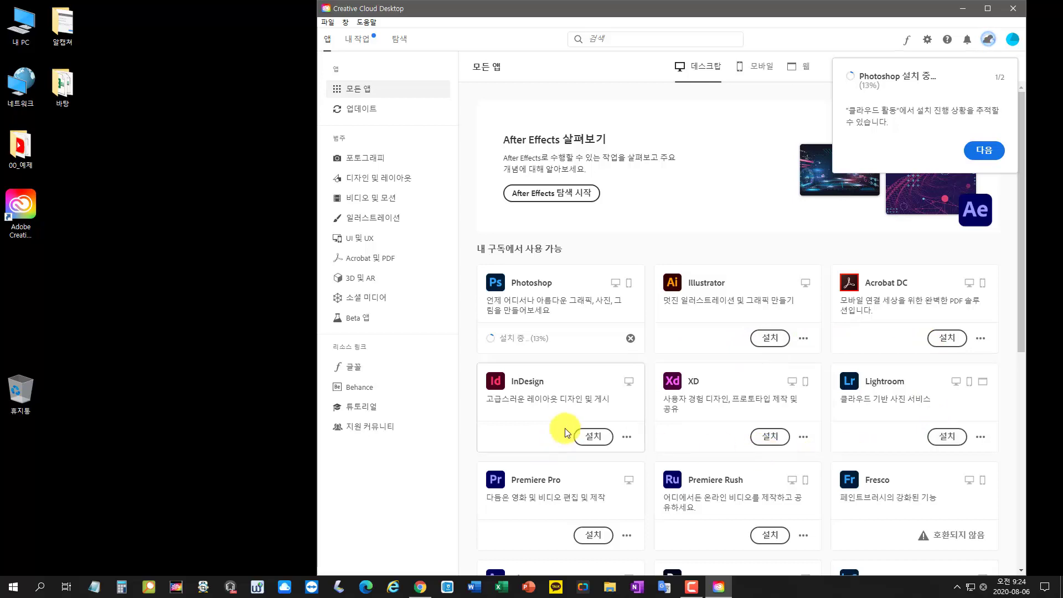
Step: Dismiss the install tips and queue Bridge via its 설치 button in the app list
left_click(996, 153)
left_click(647, 225)
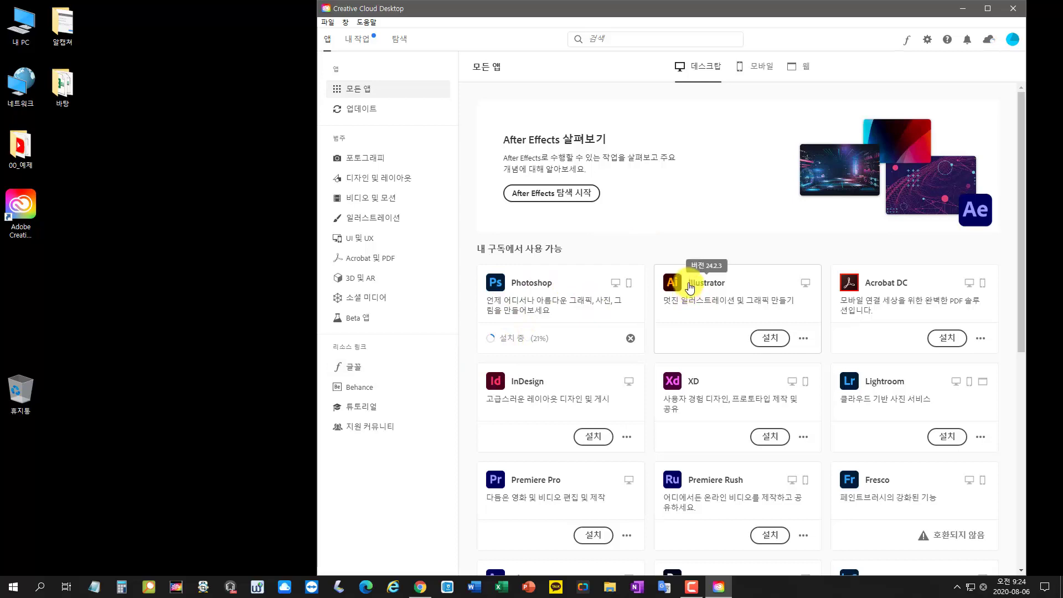
scroll(708, 224, "down", 1)
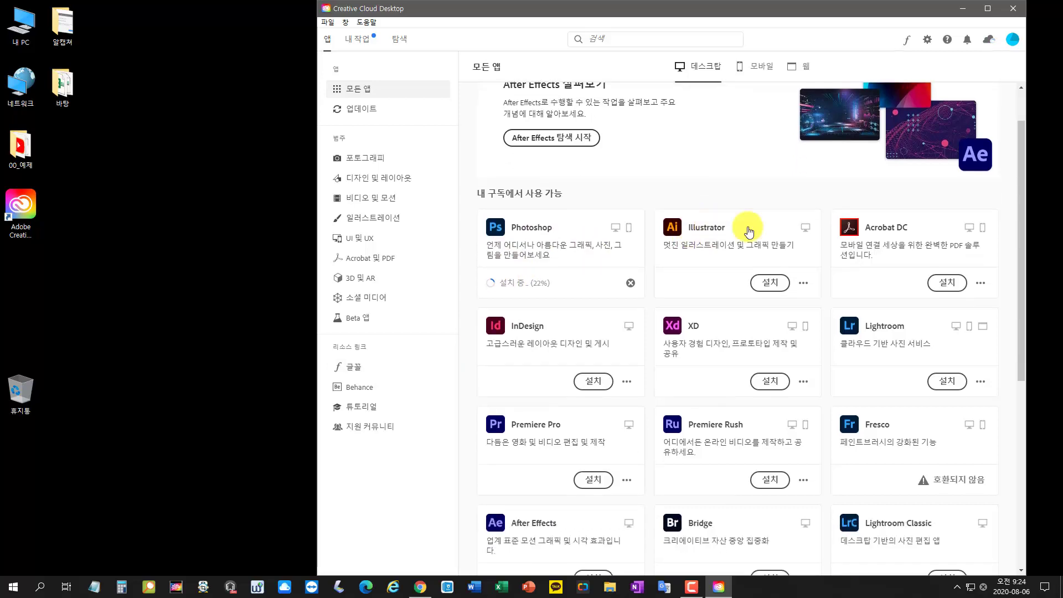
left_click_drag(1021, 283, 1013, 331)
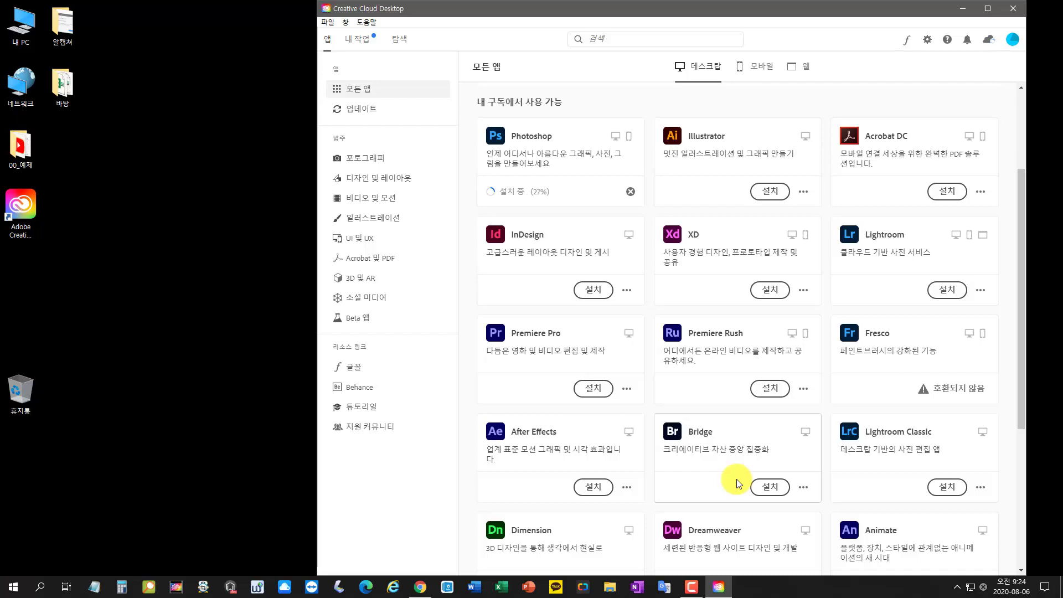
left_click(771, 488)
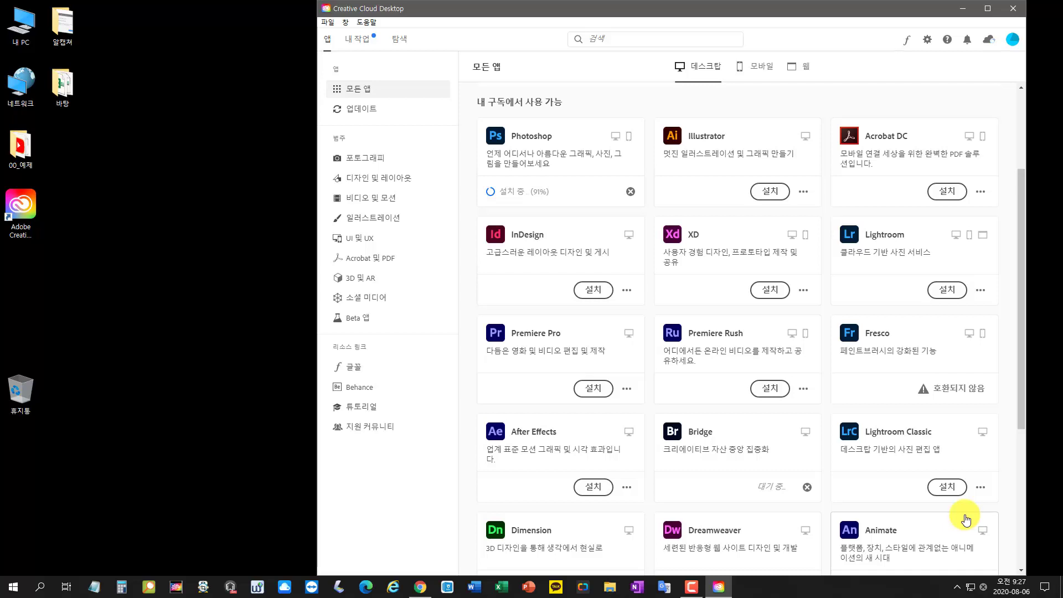
Step: Show the 포토그래피 category and scroll it to check the Photoshop and Bridge install status
left_click(379, 168)
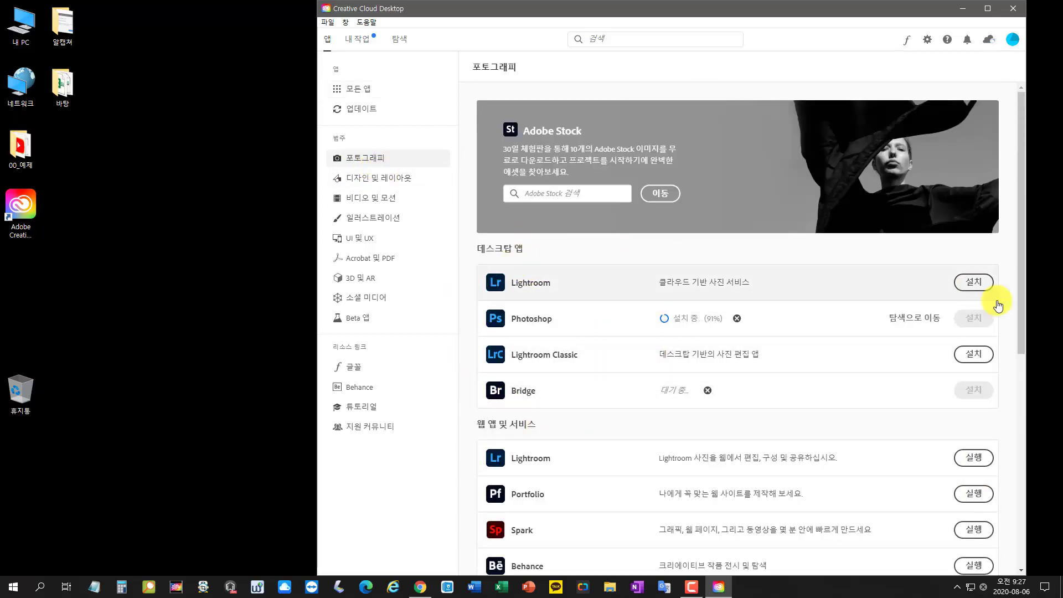
scroll(1021, 304, "down", 1)
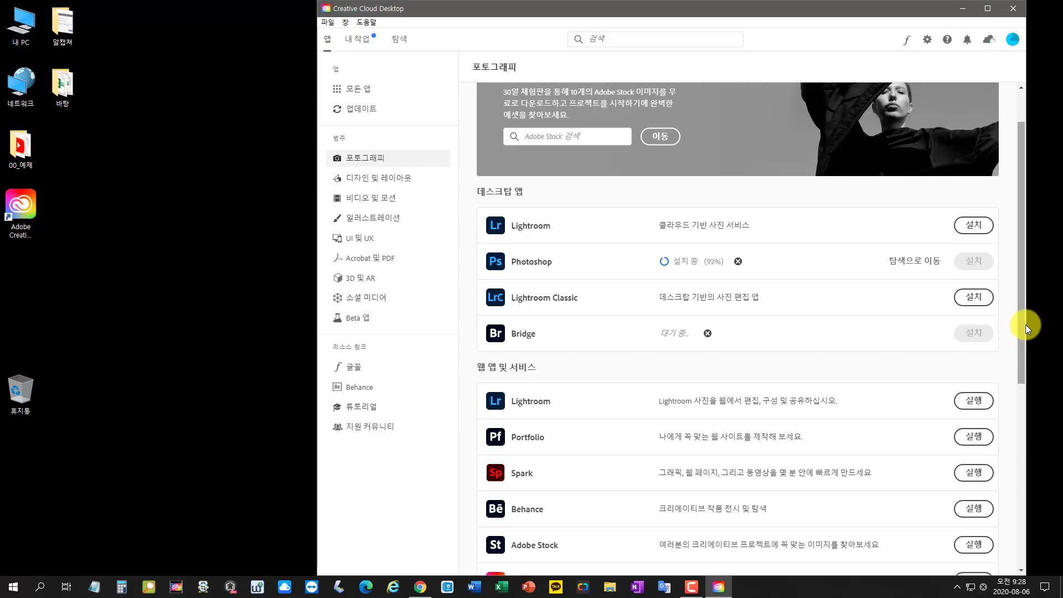
left_click_drag(1015, 192, 1018, 161)
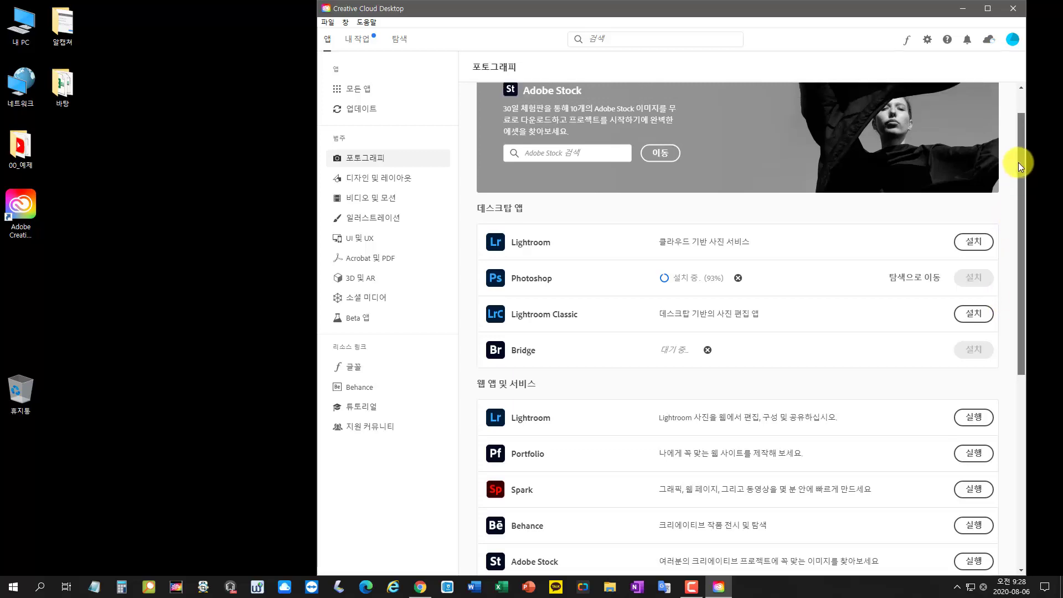
left_click_drag(490, 15, 504, 12)
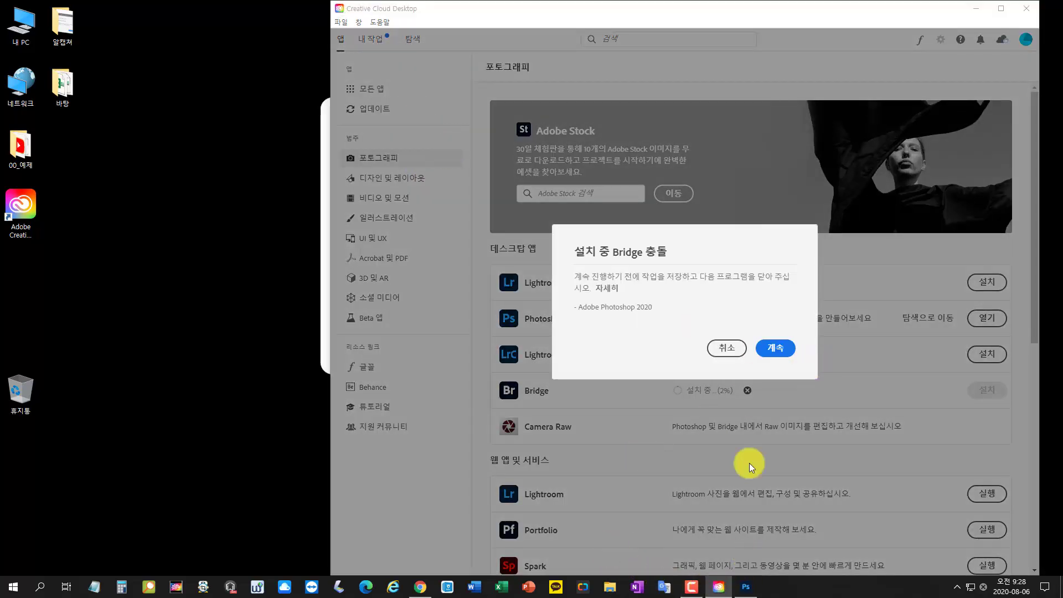
Step: Close the running Photoshop and choose 계속 so the Bridge installation proceeds
left_click(751, 591)
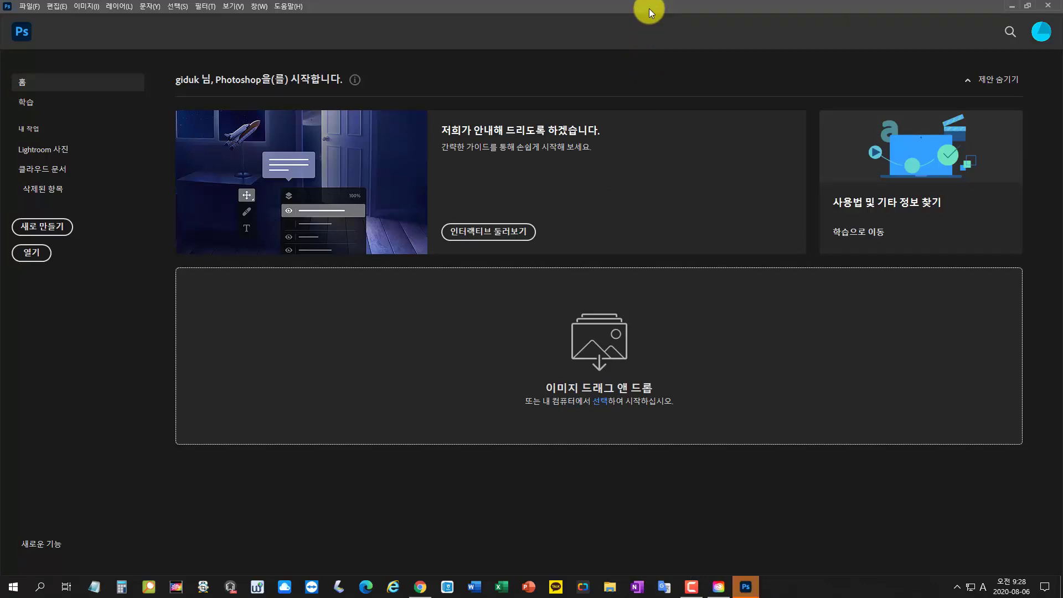
left_click(1054, 12)
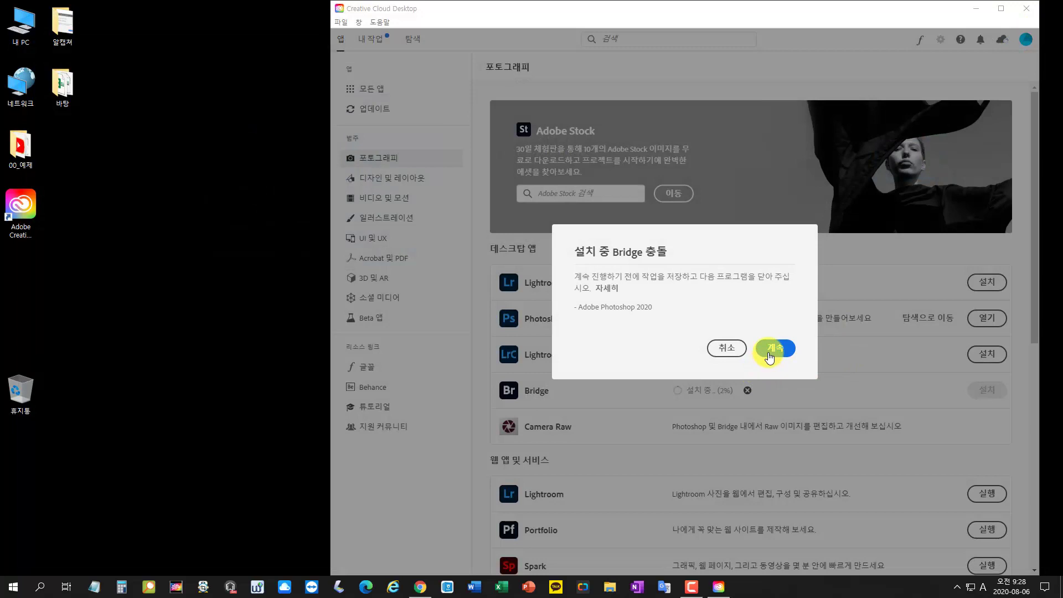
left_click(770, 352)
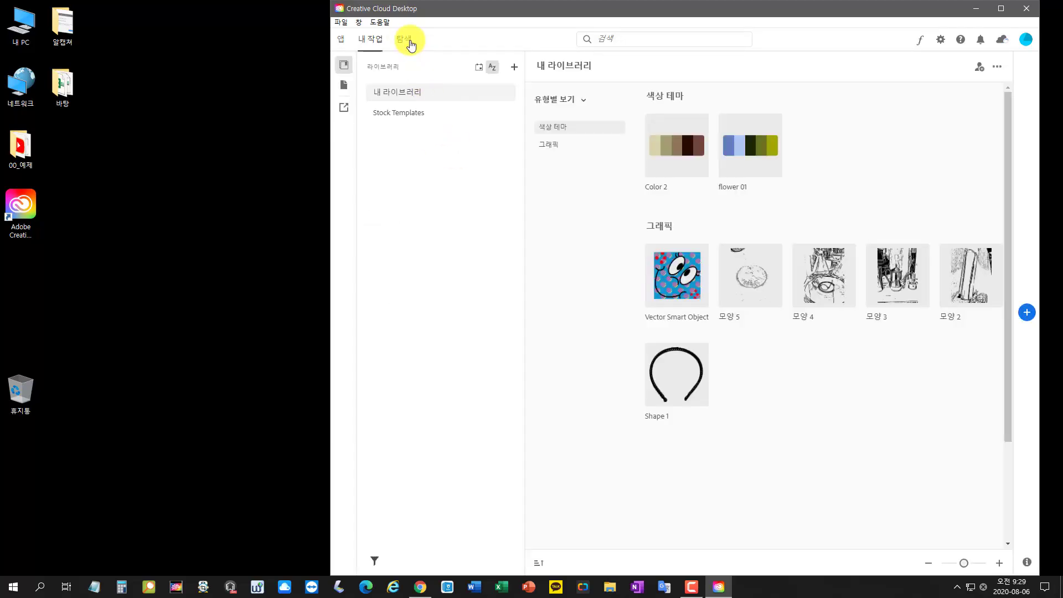
Step: Widen the window, scroll the Photoshop 탐색 page, then return to the 앱 list
left_click(412, 41)
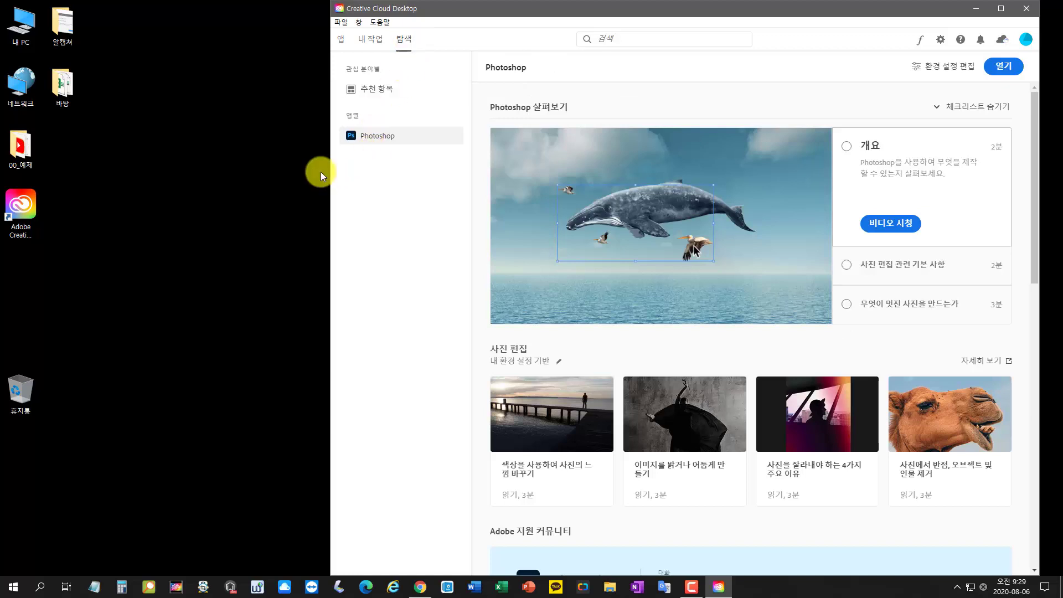
left_click_drag(331, 170, 233, 169)
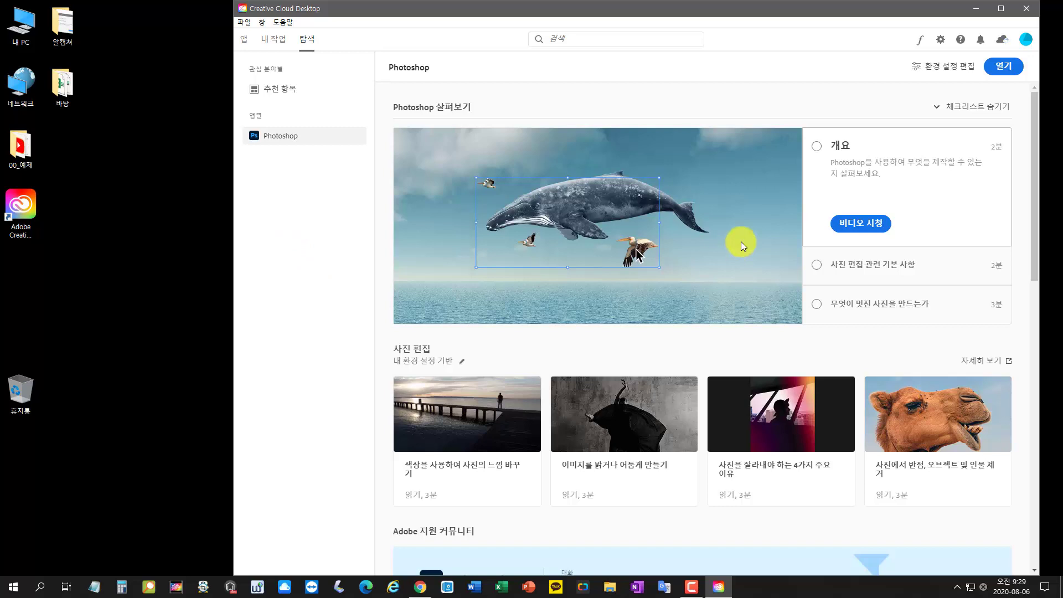
scroll(838, 294, "down", 10)
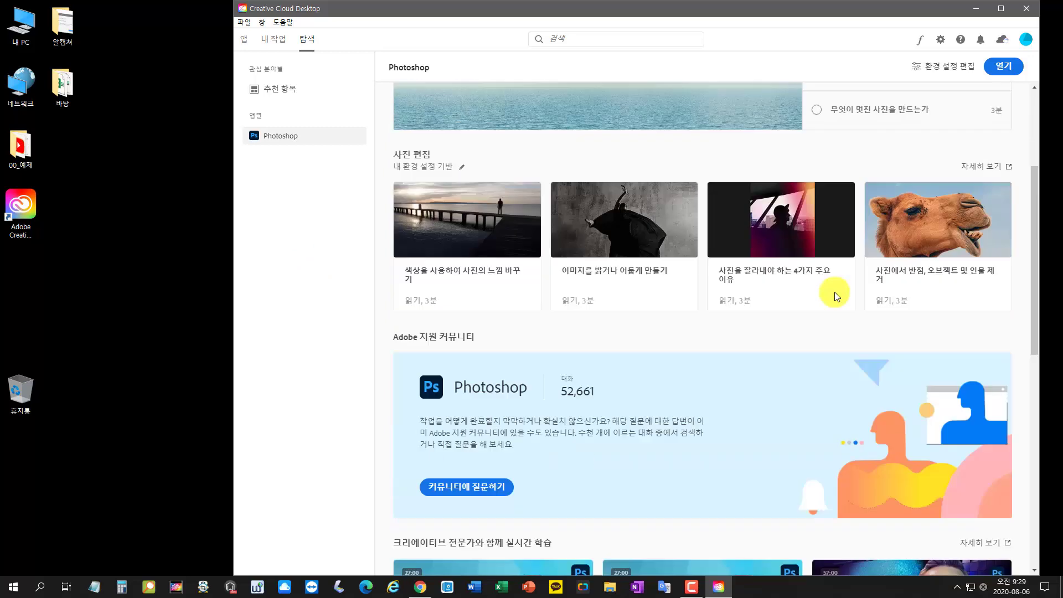
scroll(832, 292, "down", 5)
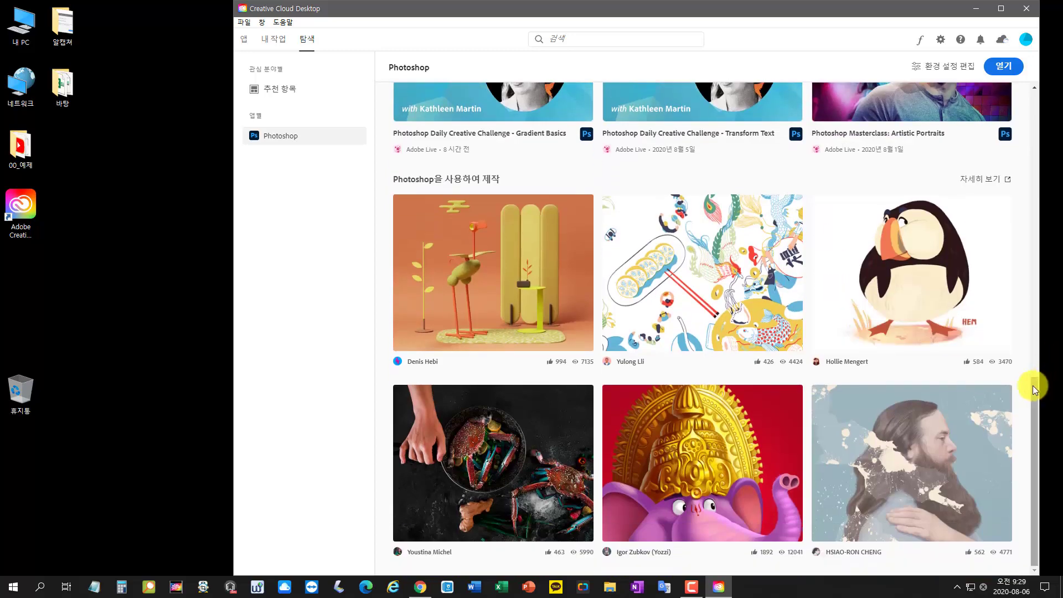
left_click_drag(1032, 386, 1025, 83)
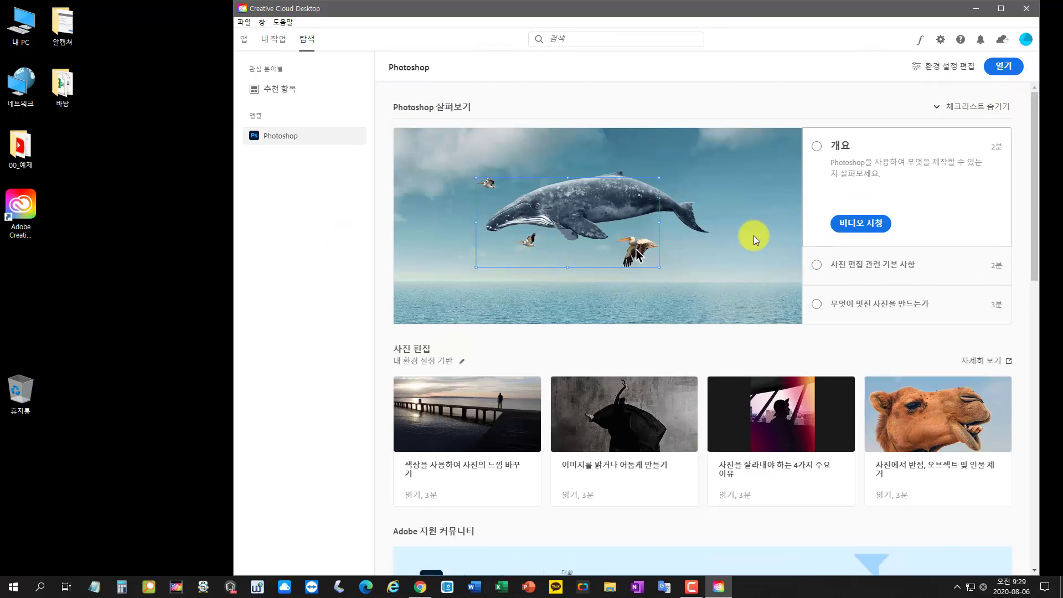
left_click(244, 38)
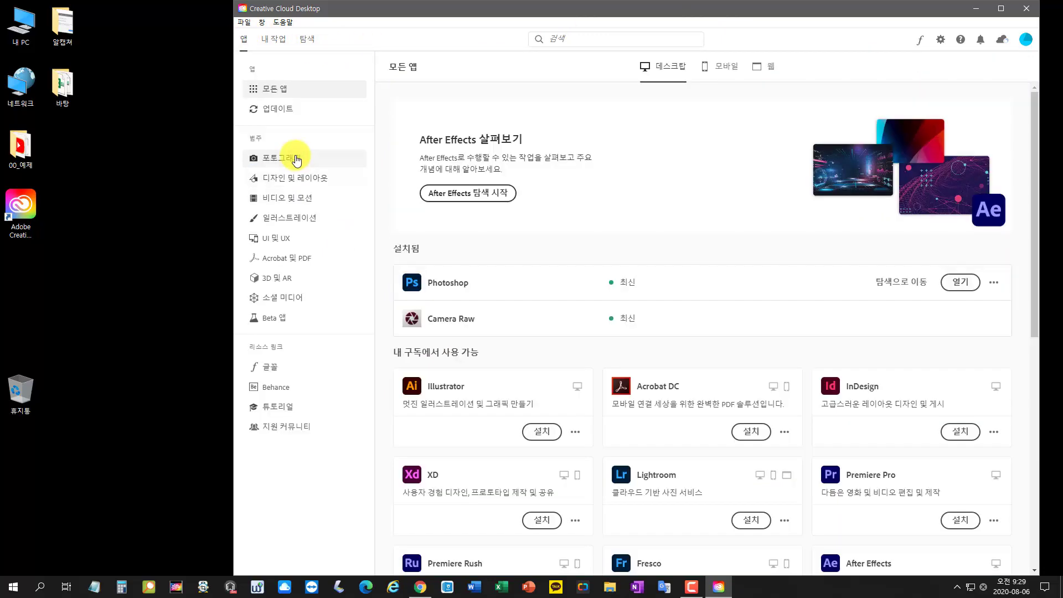
Step: Show the Photography category and launch the newly installed Bridge from its row
left_click(297, 159)
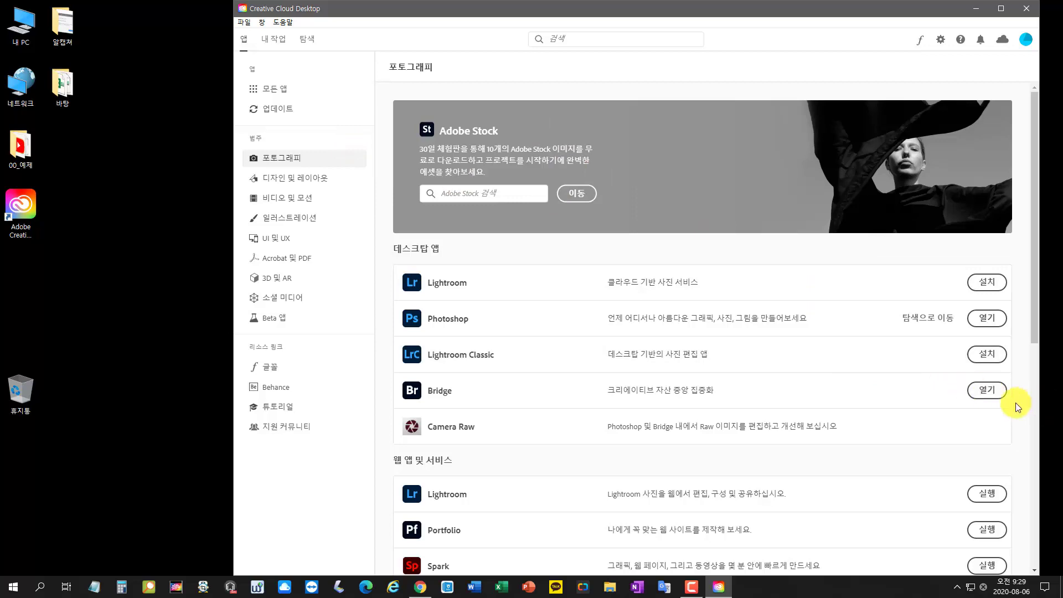
left_click(985, 392)
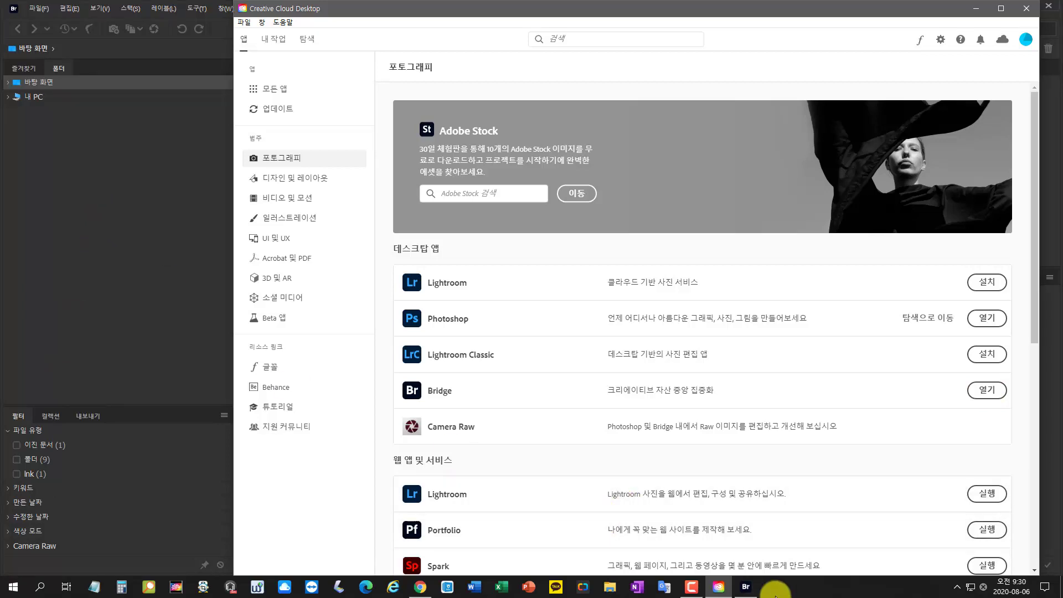
Step: Close Creative Cloud and pin Bridge to the Windows taskbar
left_click(1022, 16)
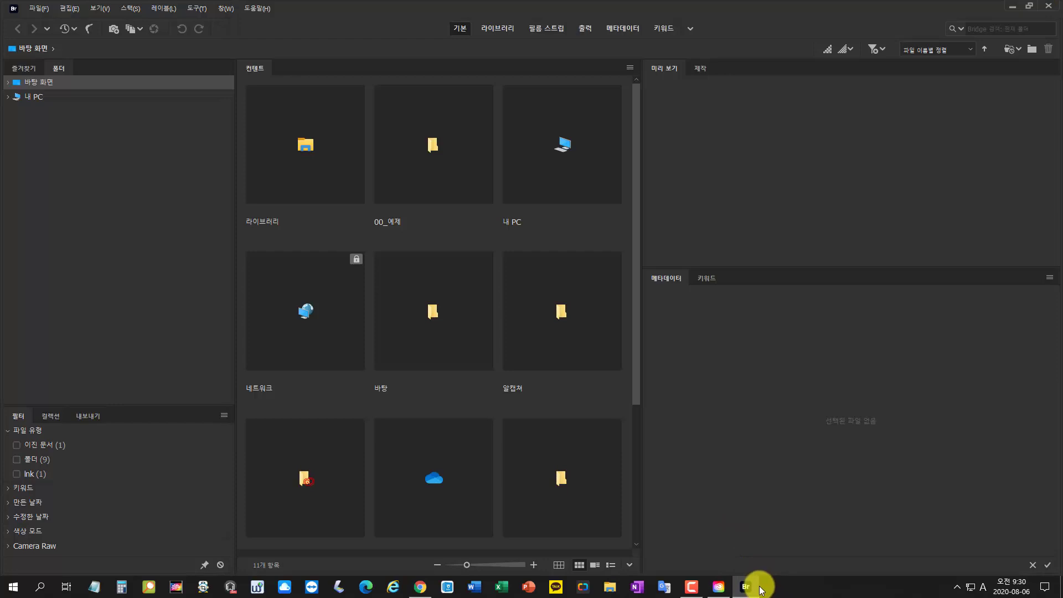
right_click(752, 588)
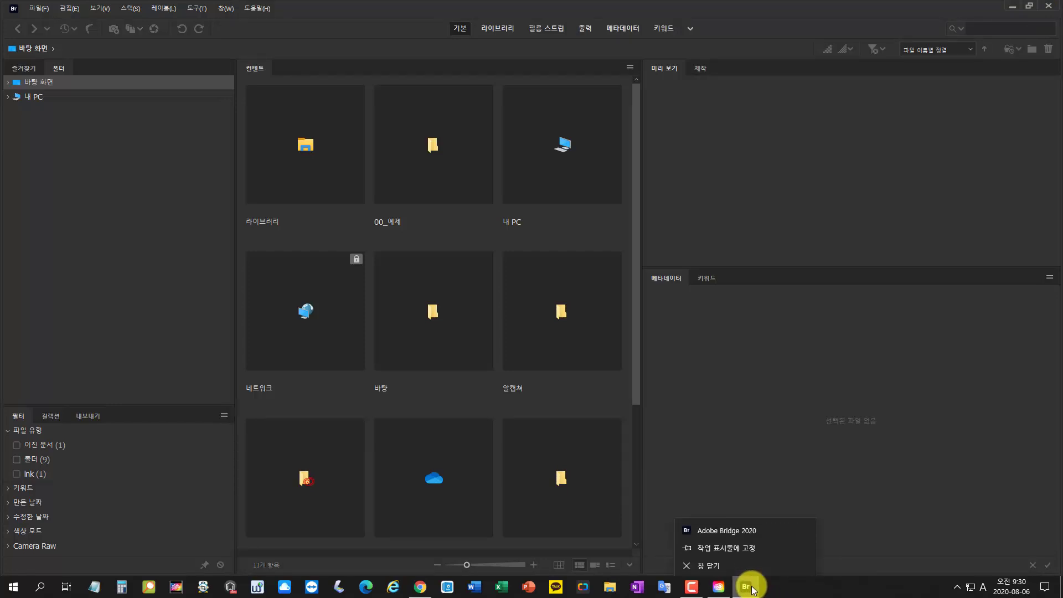
left_click(774, 547)
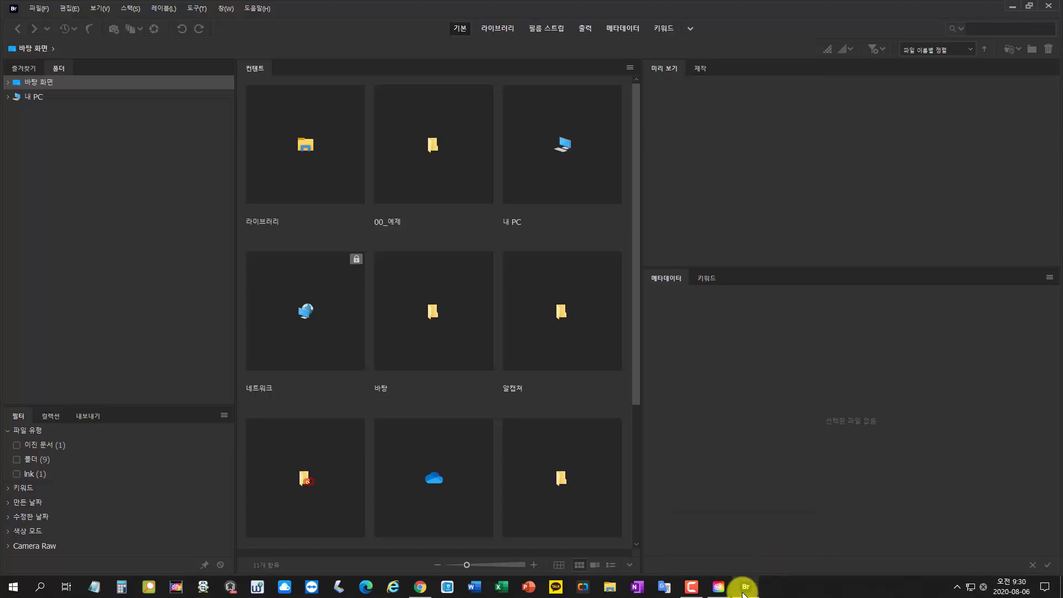
Step: Quit Bridge with automatic cache compression on exit enabled, then bring back Creative Cloud
left_click(1048, 6)
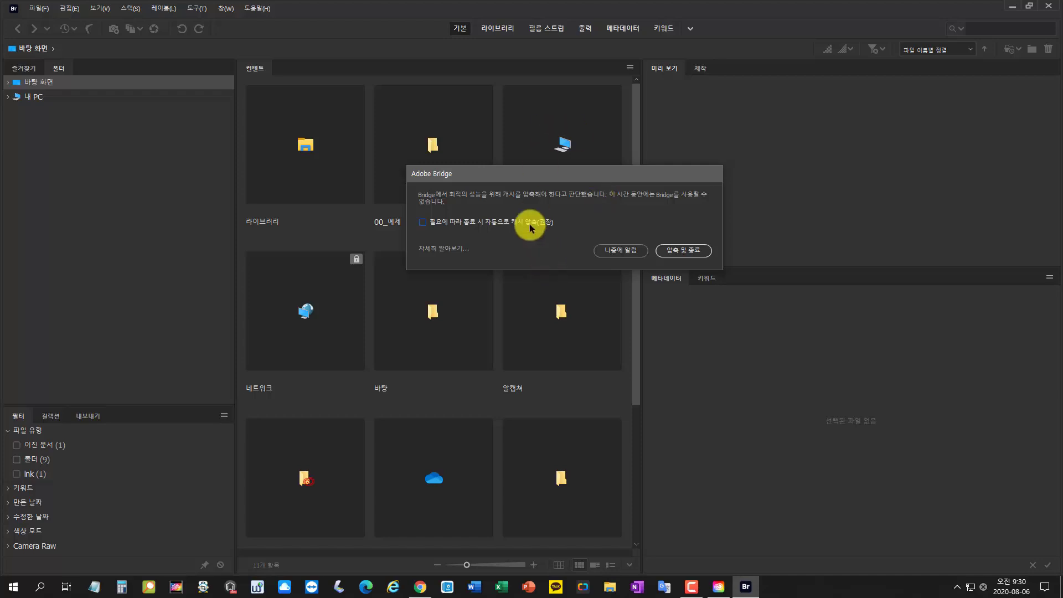
left_click(423, 223)
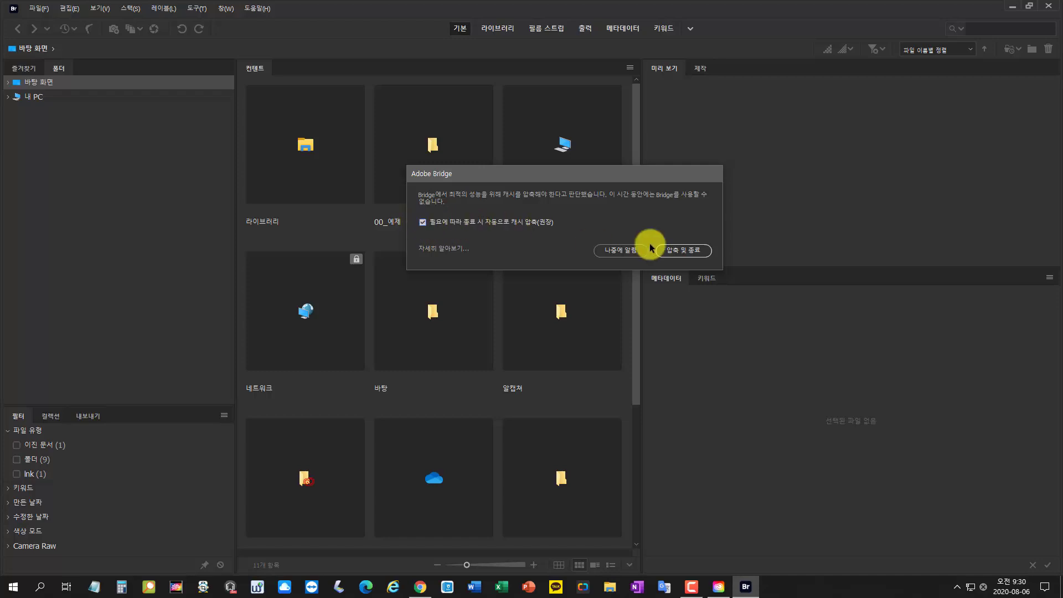
left_click(702, 253)
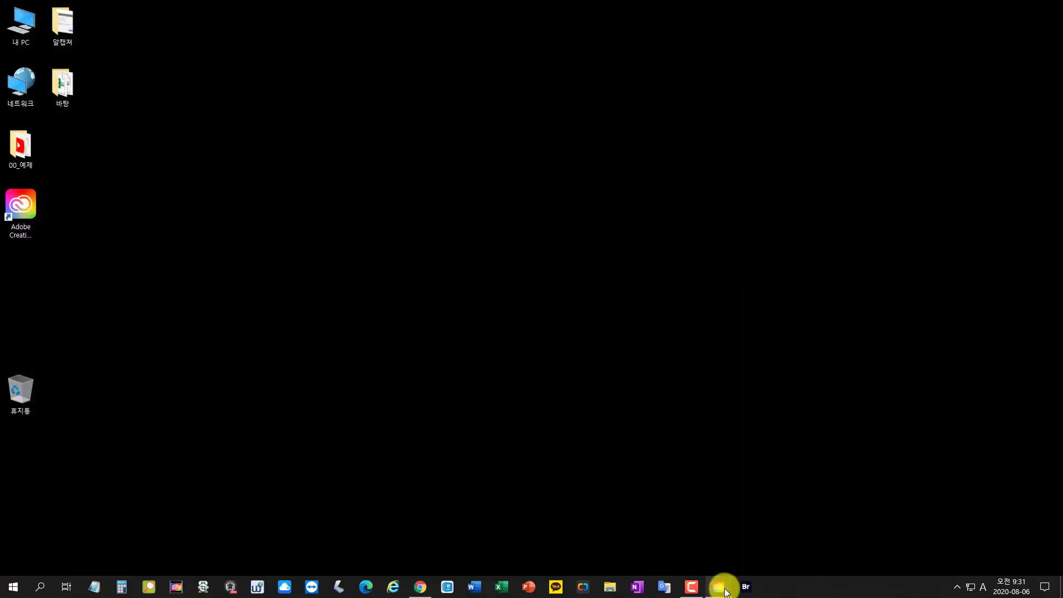
left_click(718, 587)
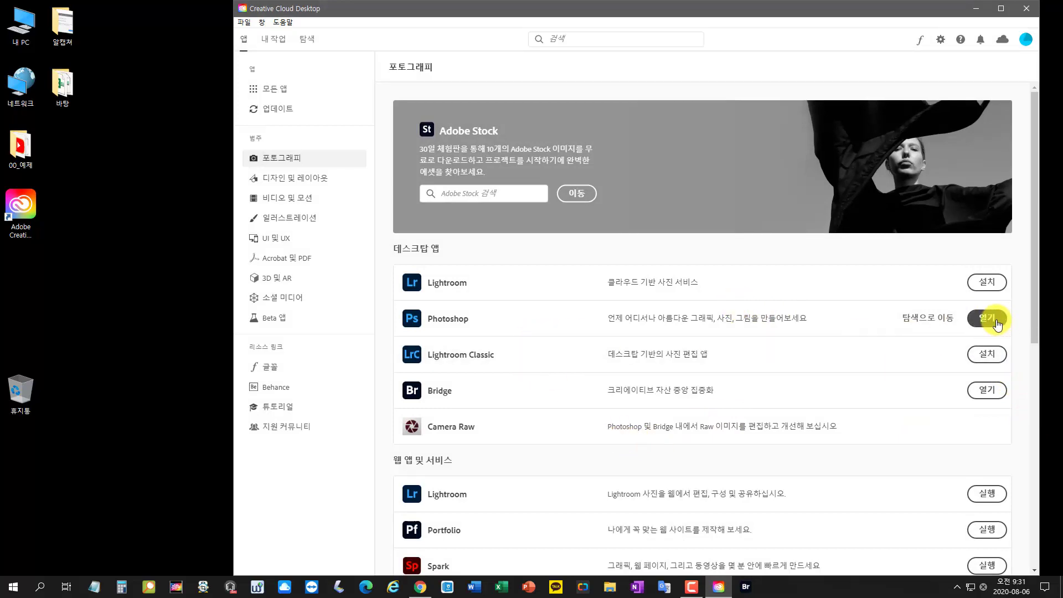
Step: Launch Photoshop from Creative Cloud, pin it to the taskbar, and close it
left_click(996, 321)
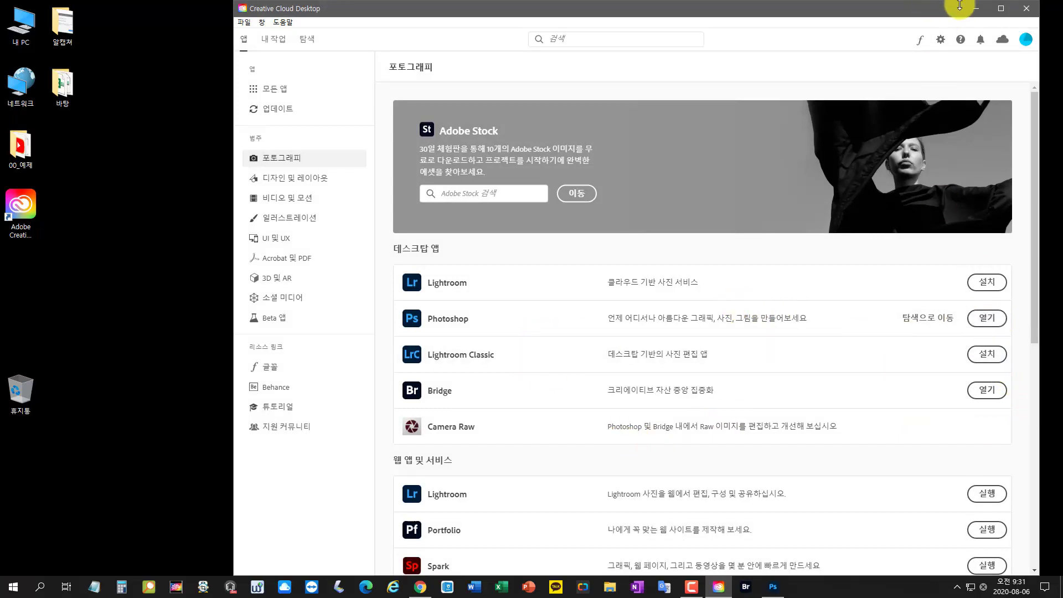
left_click(976, 9)
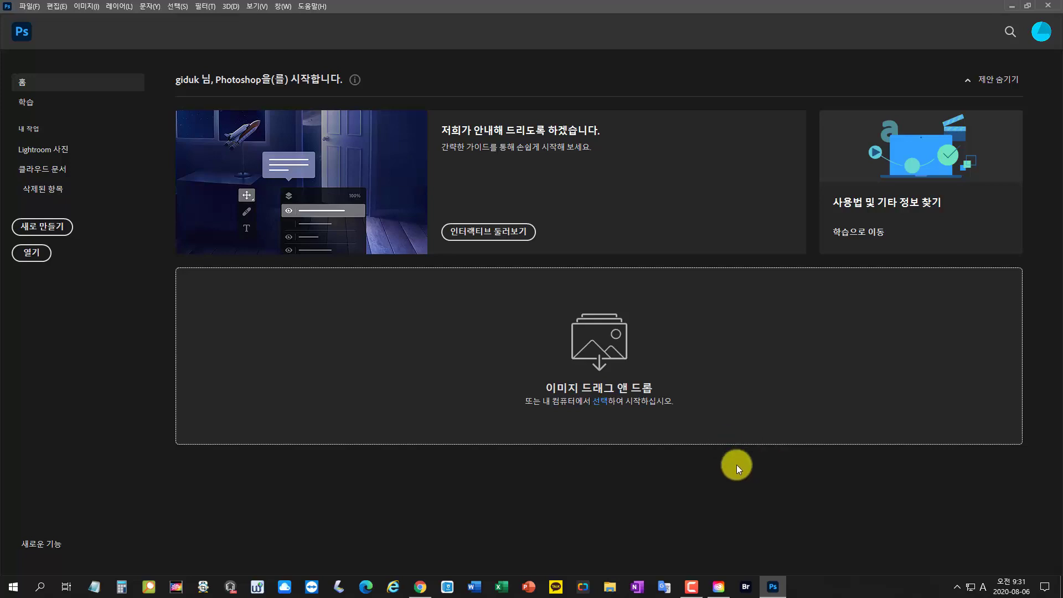
right_click(772, 584)
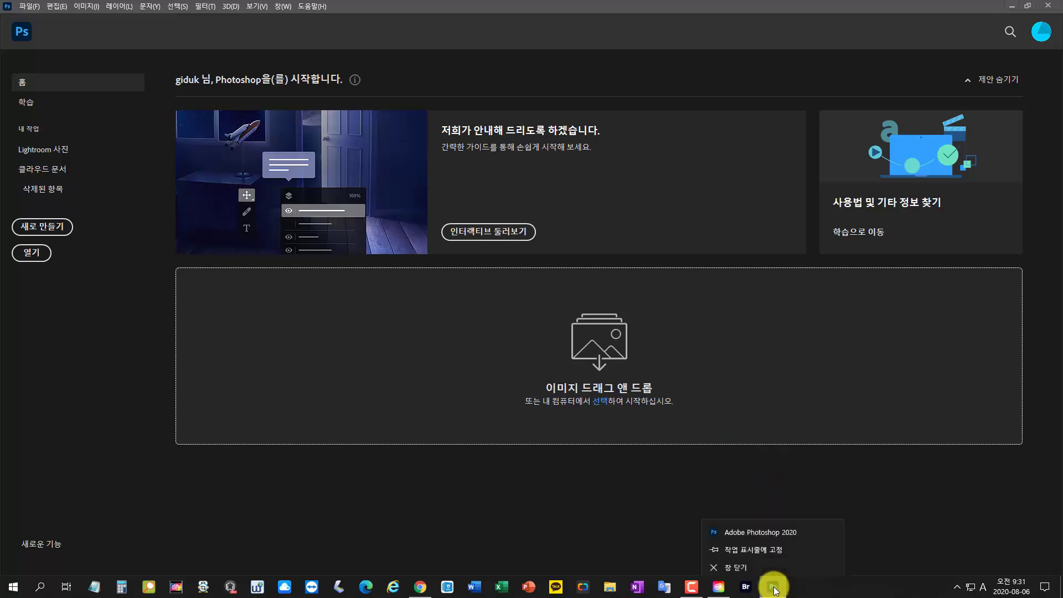
left_click(780, 550)
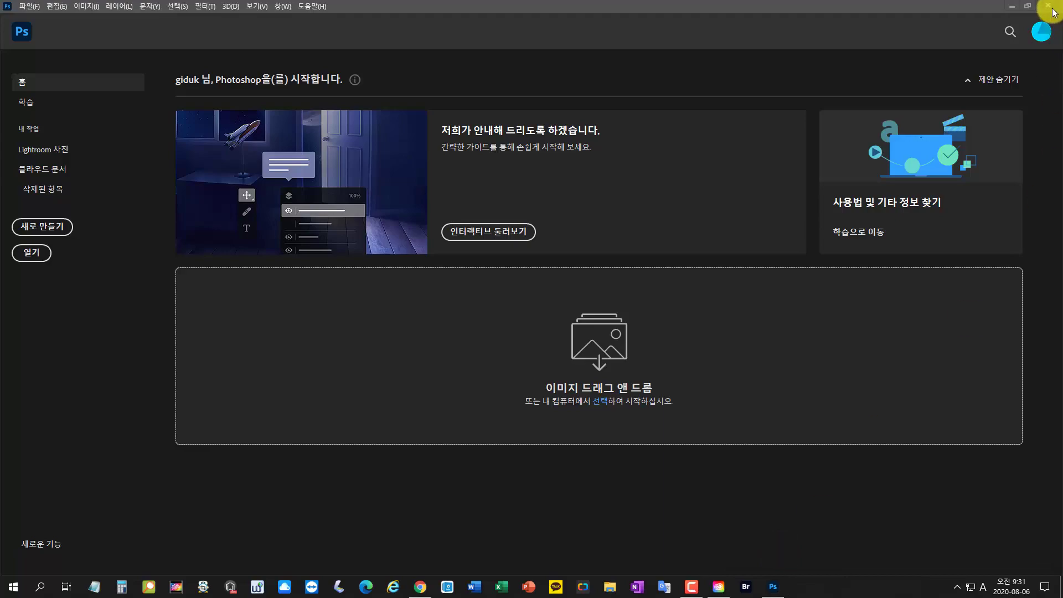
left_click(1047, 5)
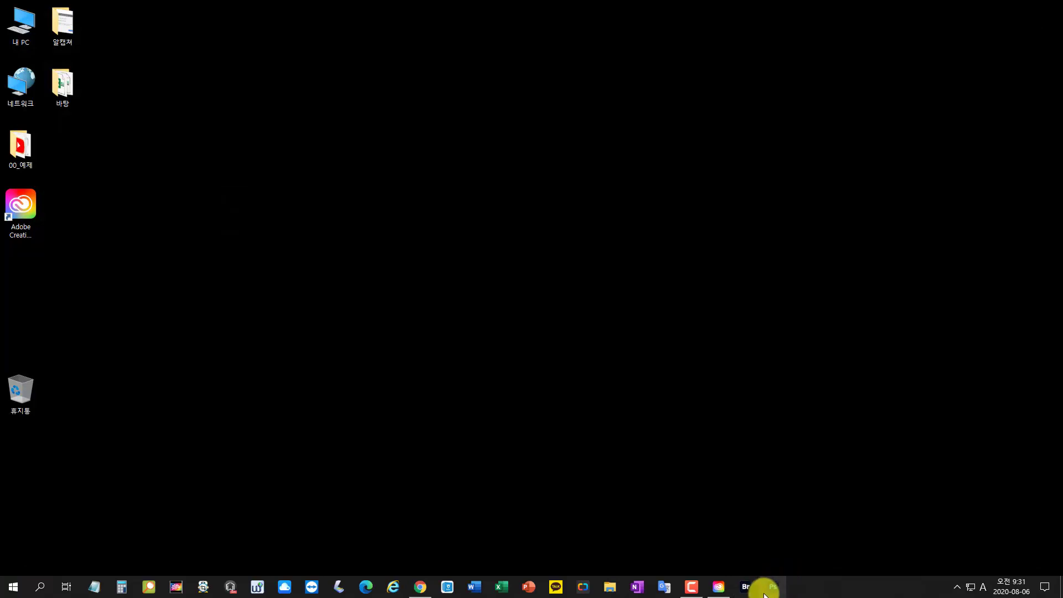
Step: In Creative Cloud preferences, set the default app install language to English (International) and save
left_click(718, 587)
left_click_drag(691, 14, 701, 14)
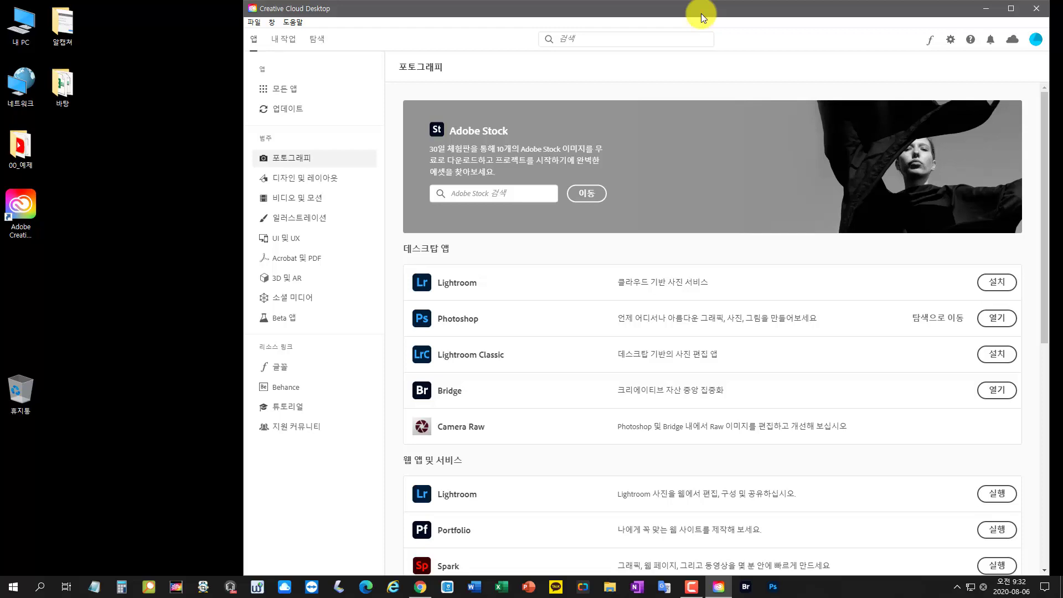
left_click_drag(694, 15, 693, 14)
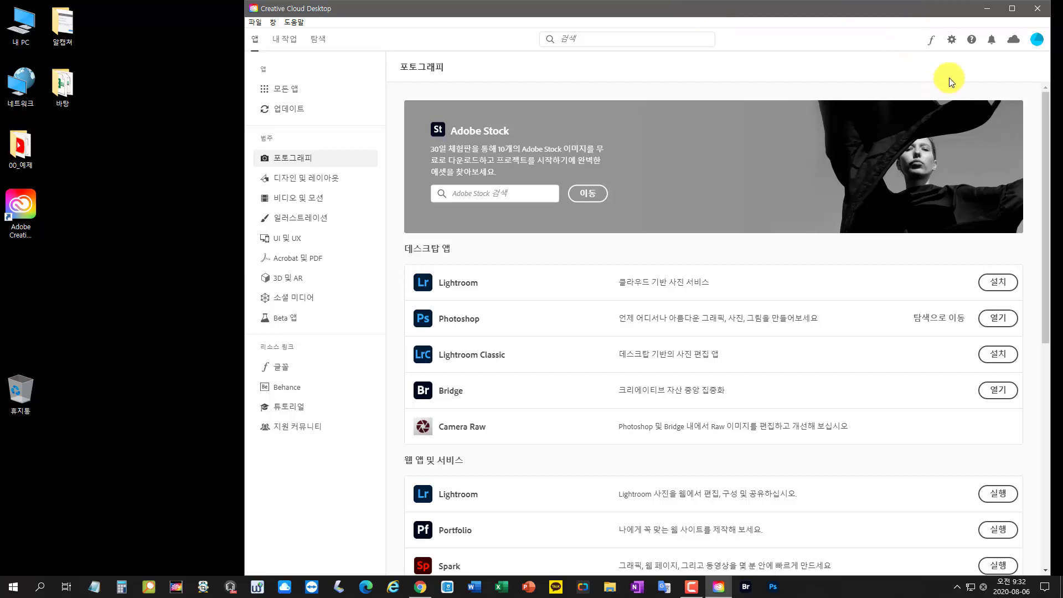
left_click(953, 46)
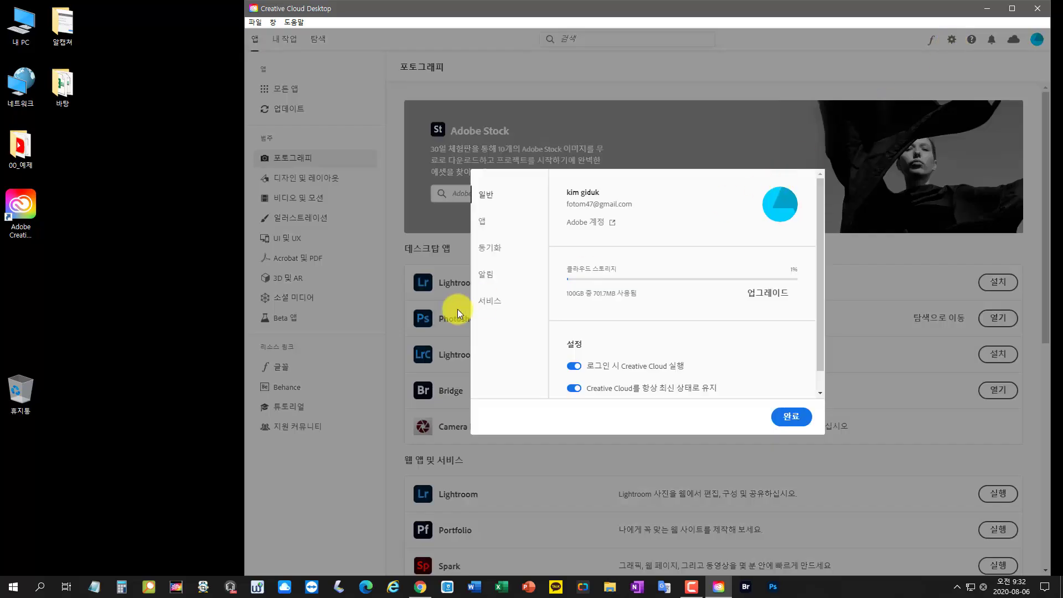
left_click(494, 223)
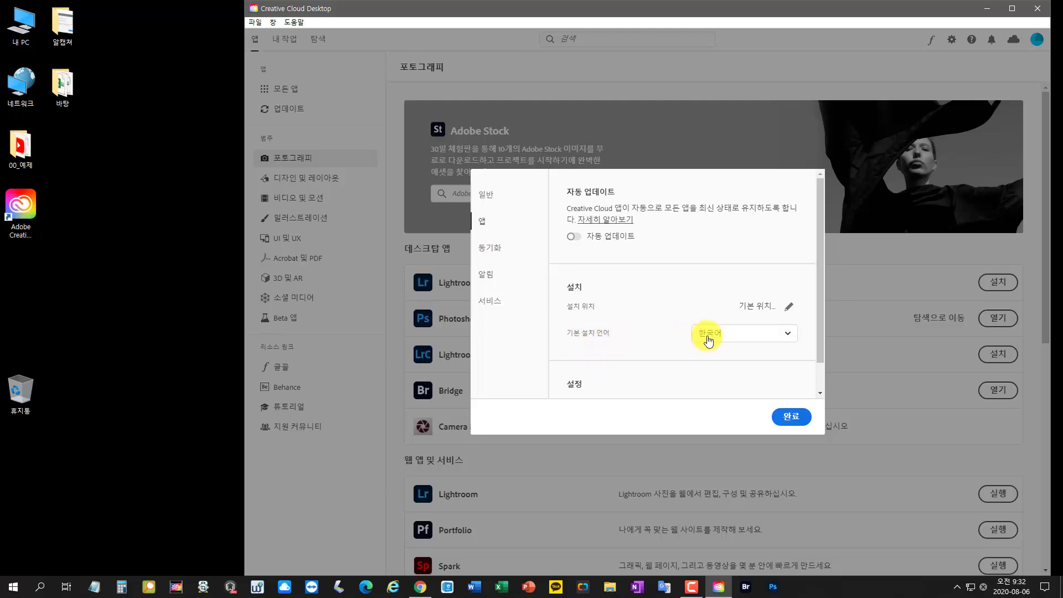
left_click(793, 337)
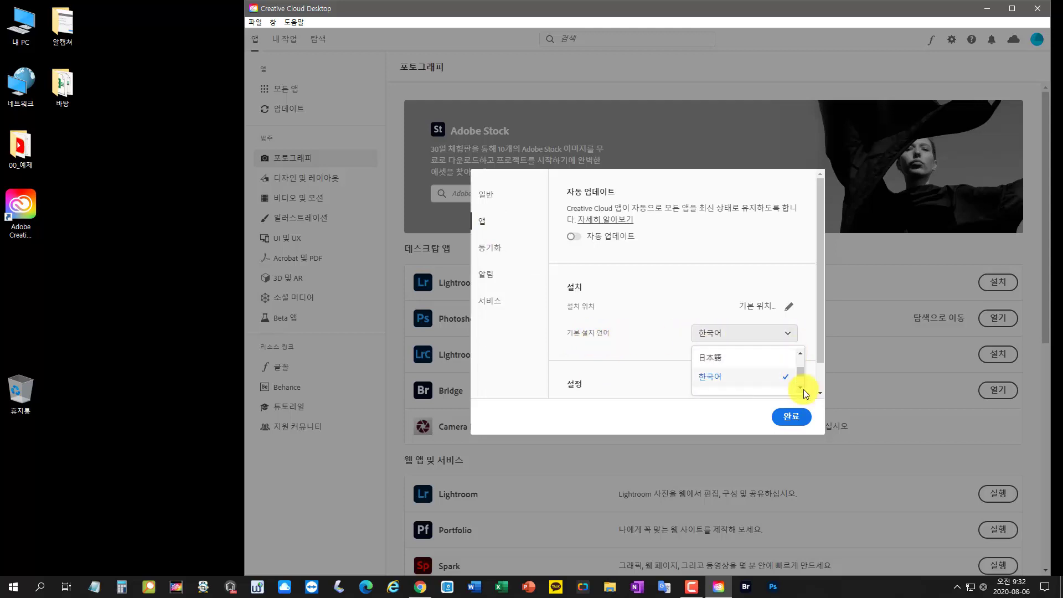
scroll(802, 375, "down", 3)
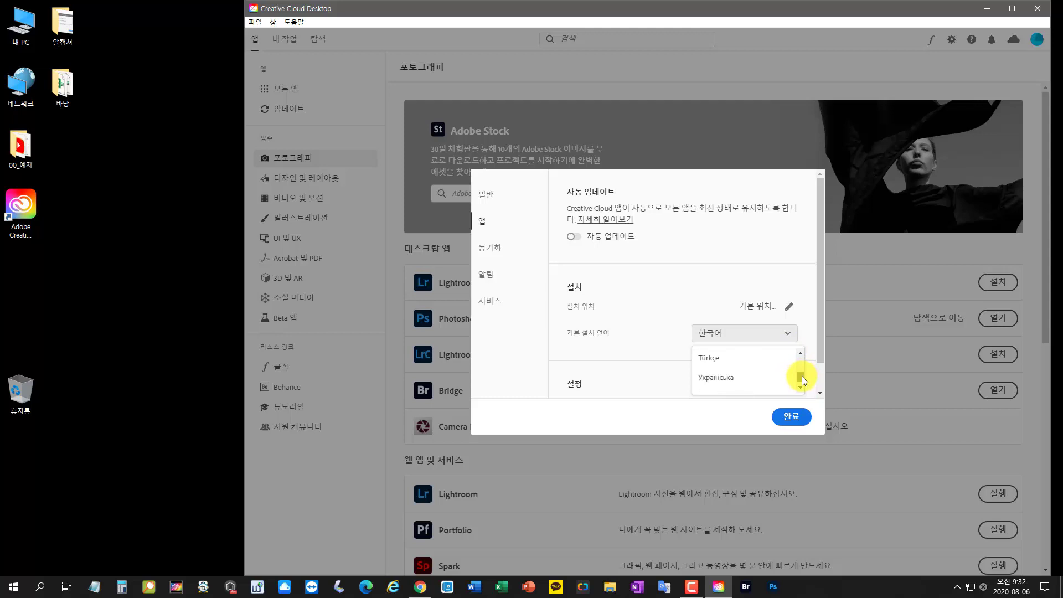
scroll(801, 373, "up", 5)
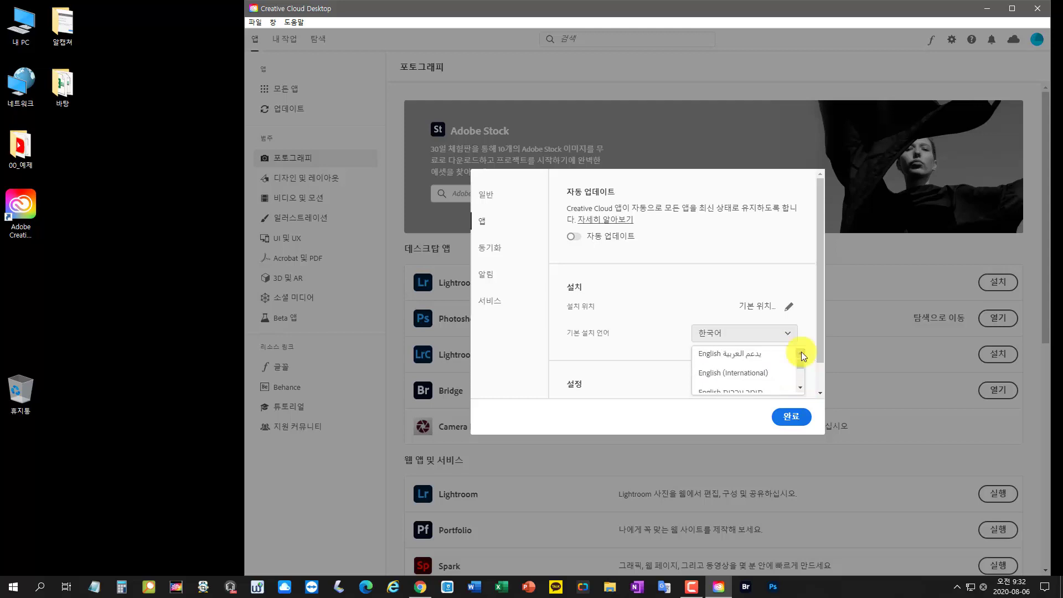
left_click(802, 352)
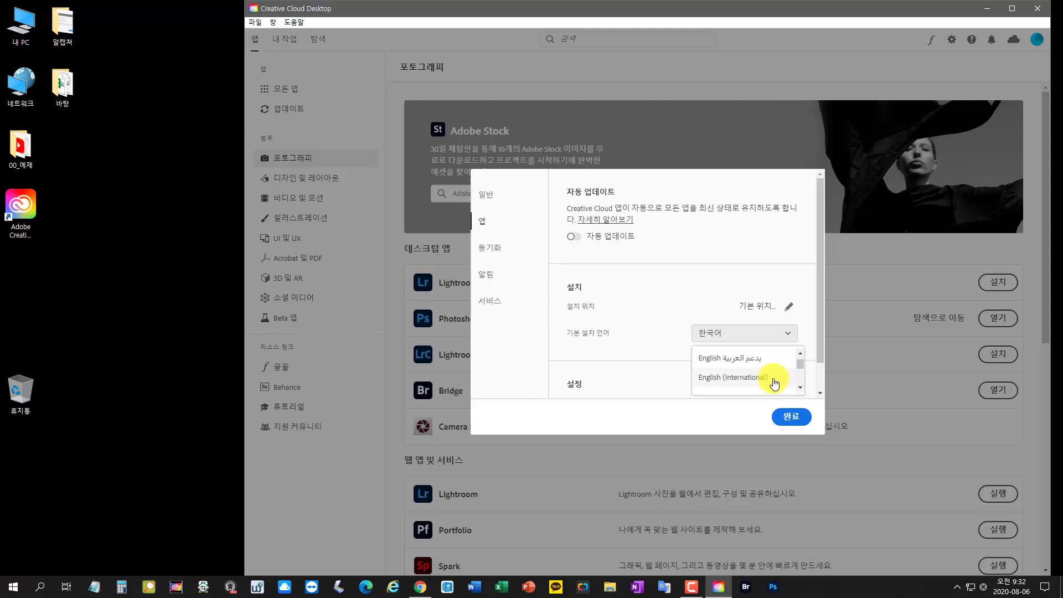
left_click(774, 382)
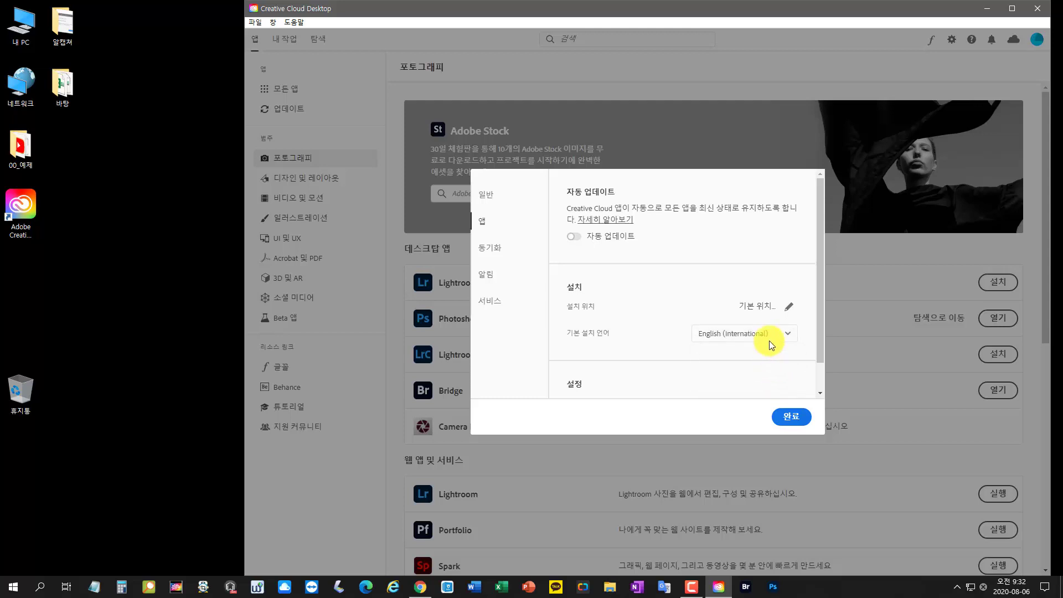
left_click(790, 415)
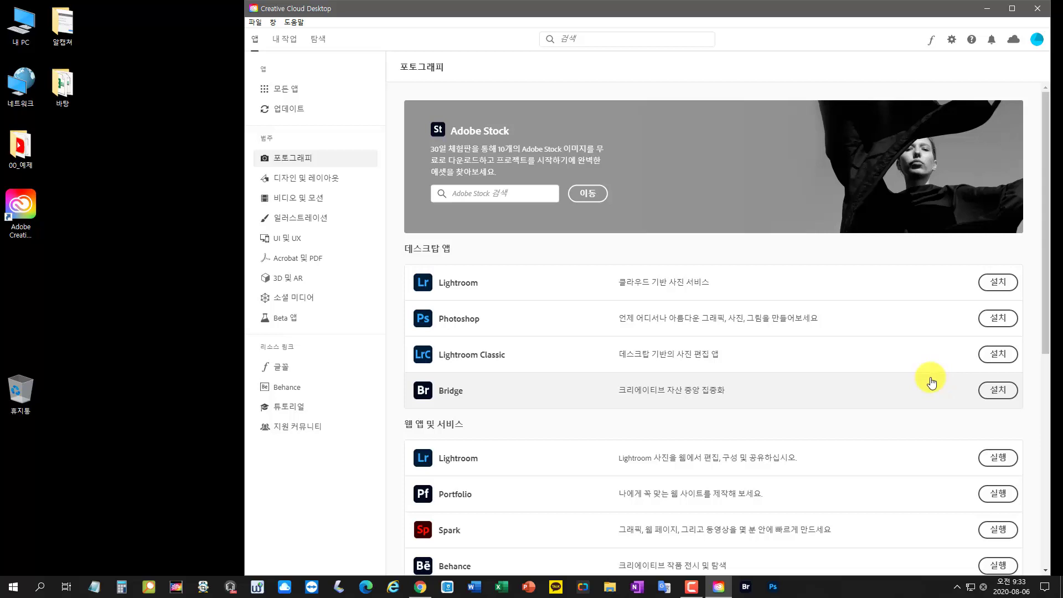
Step: Install Photoshop and Bridge, then open the newly installed Photoshop
left_click(985, 324)
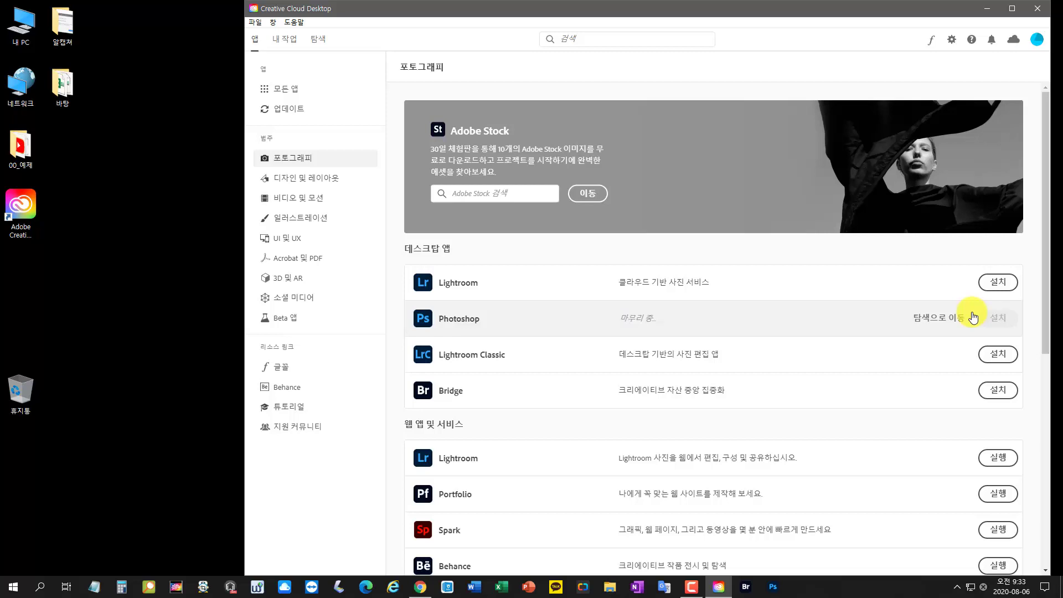
left_click(997, 392)
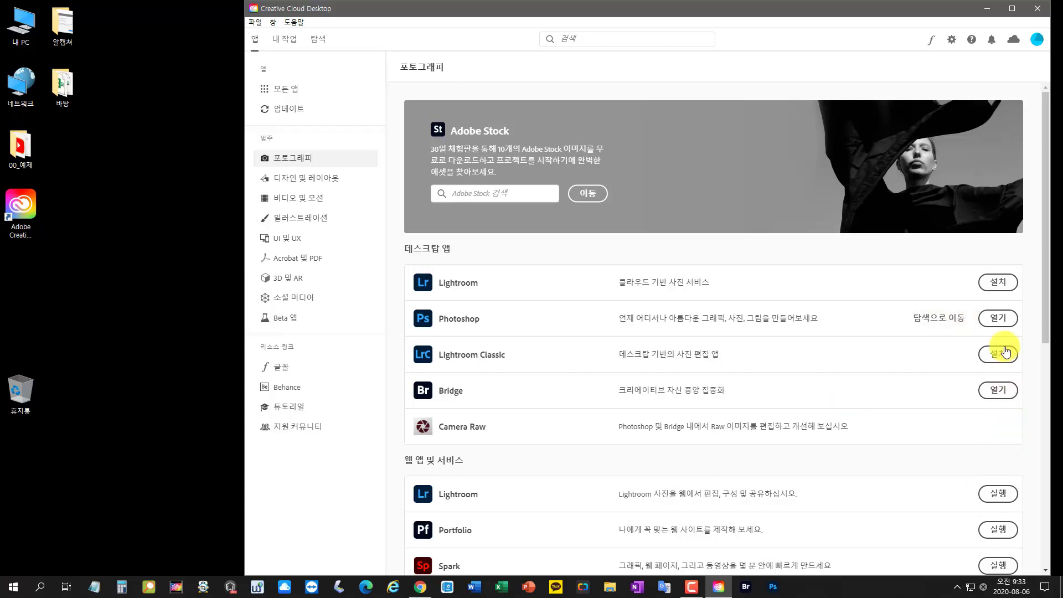
left_click(1000, 319)
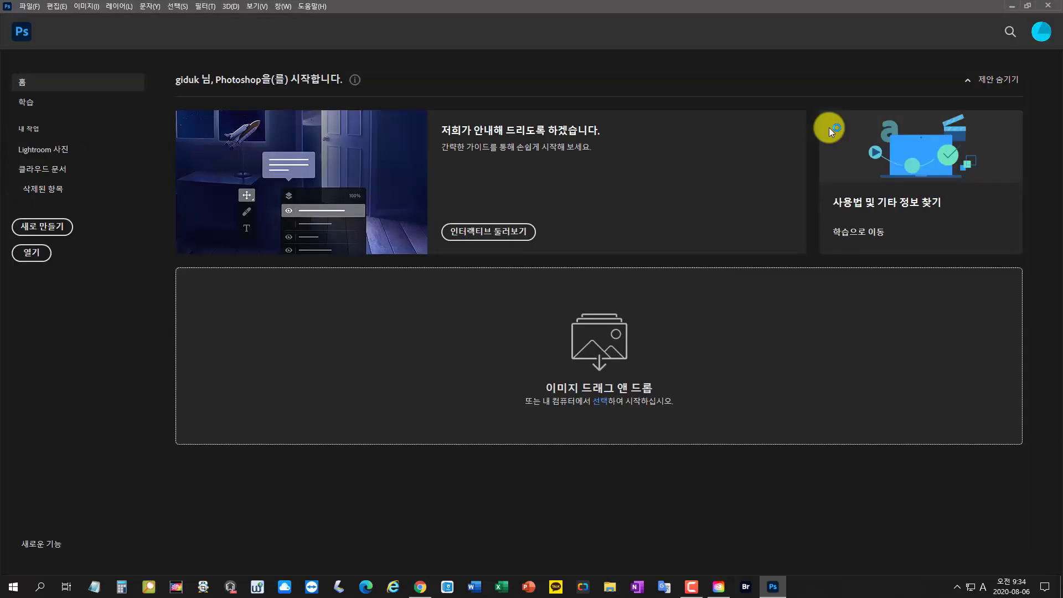
Step: Set Photoshop's UI language to English: International in Interface preferences, then close Photoshop
left_click(64, 10)
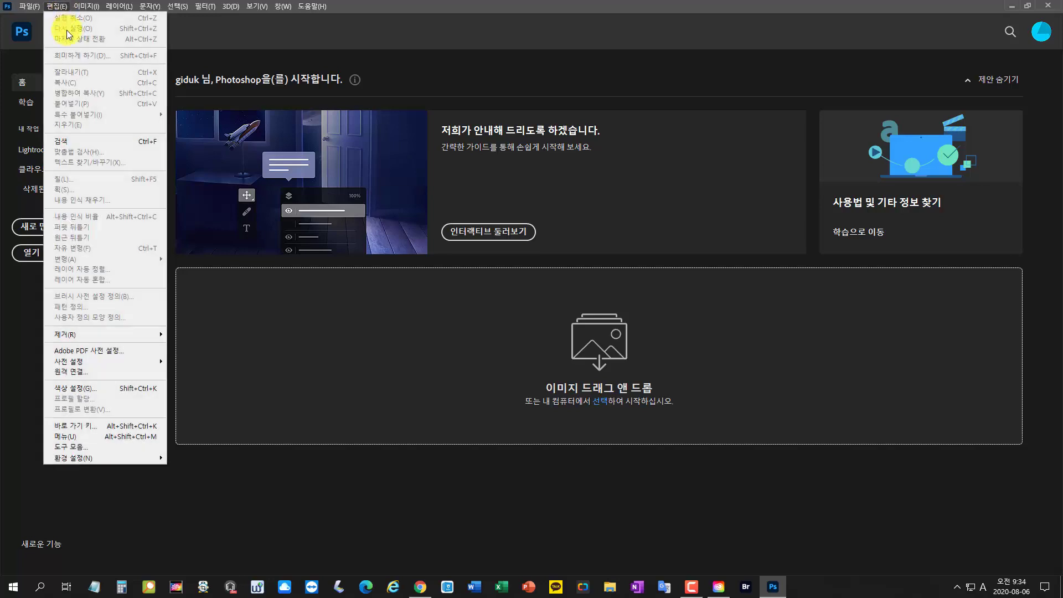
mouse_move(140, 457)
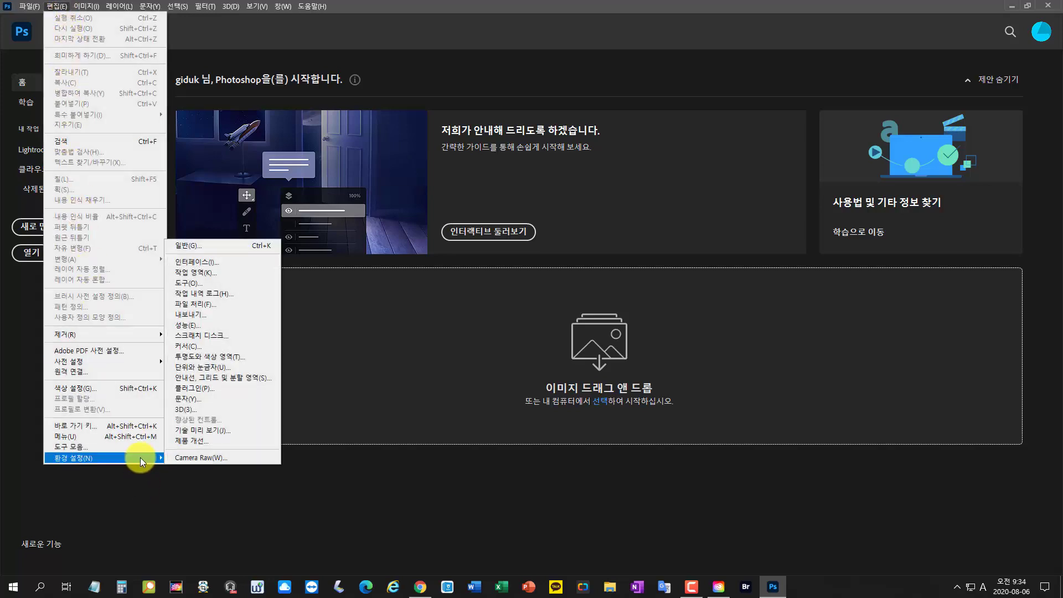
left_click(250, 261)
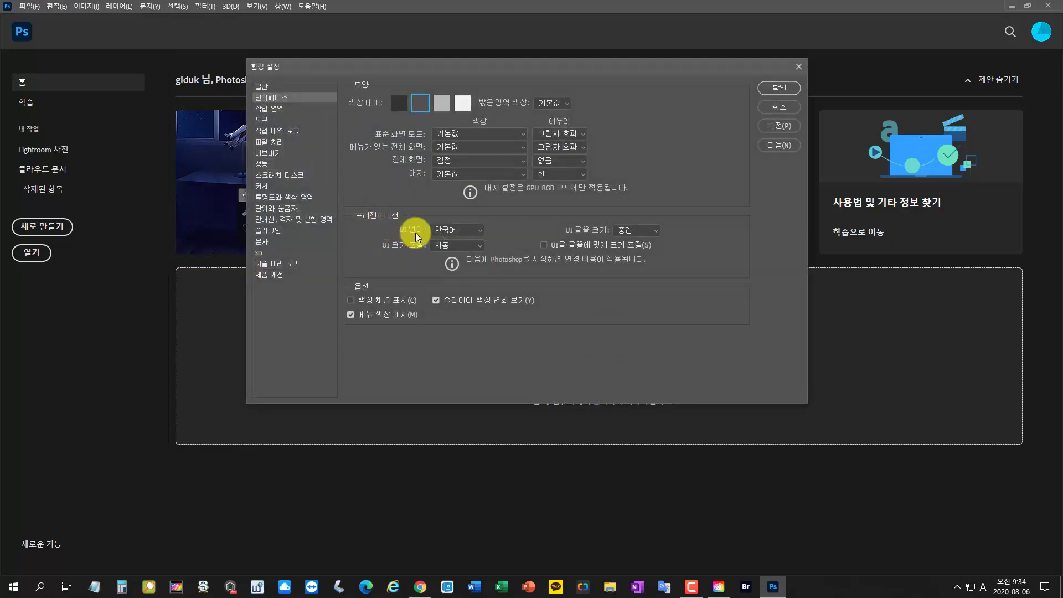
left_click(480, 231)
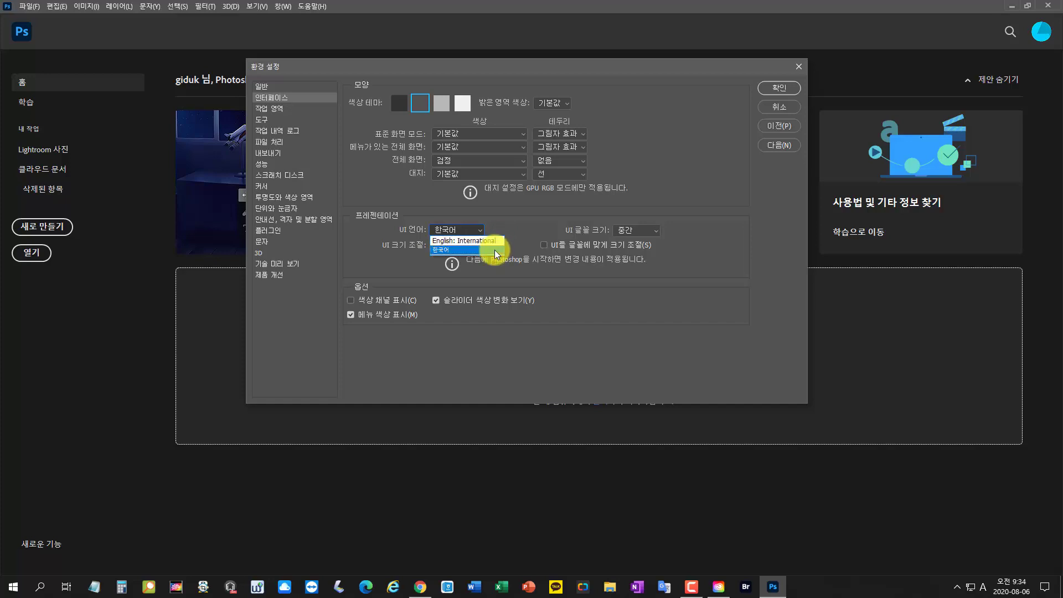
left_click(500, 241)
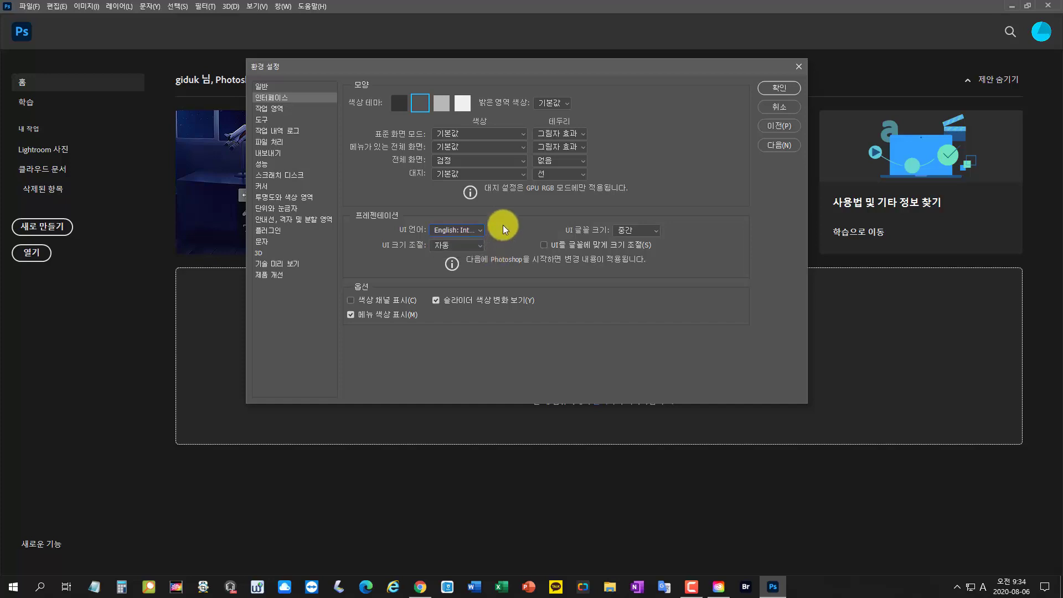
left_click(792, 91)
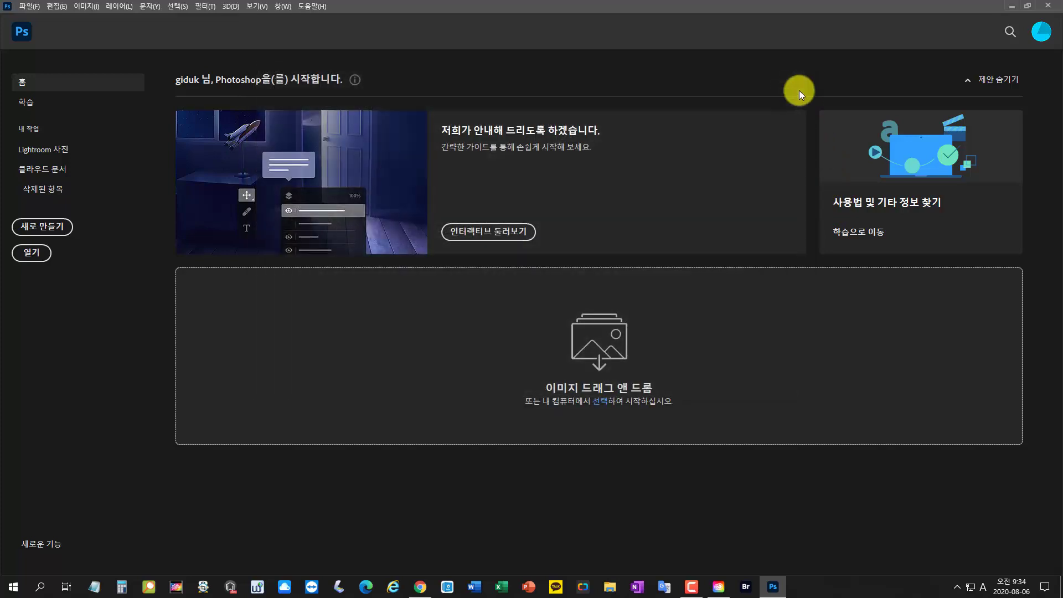
left_click(1050, 10)
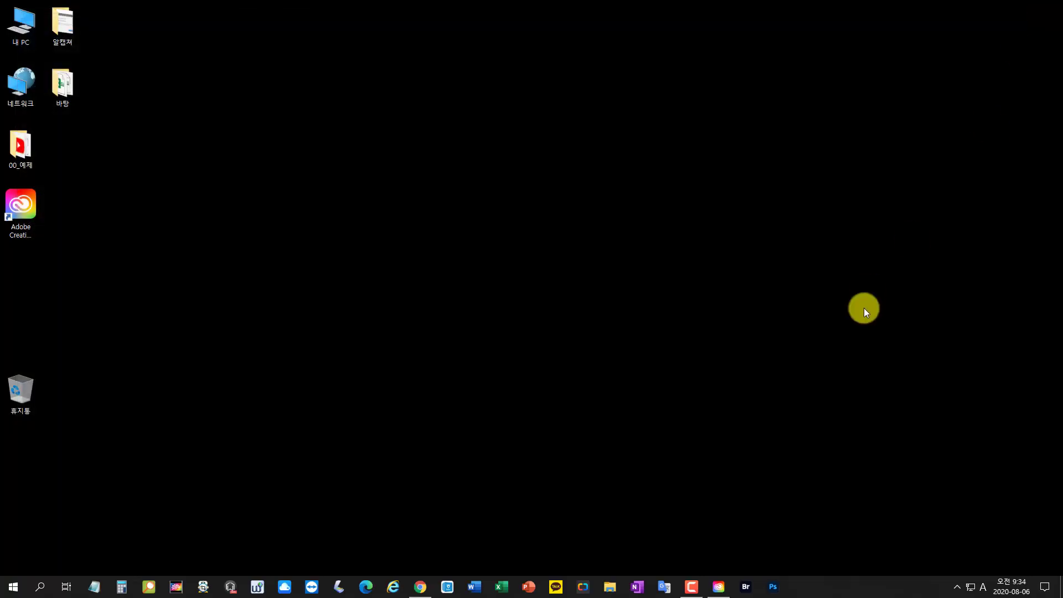
Step: Relaunch Photoshop from its pinned Ps taskbar icon
left_click(775, 587)
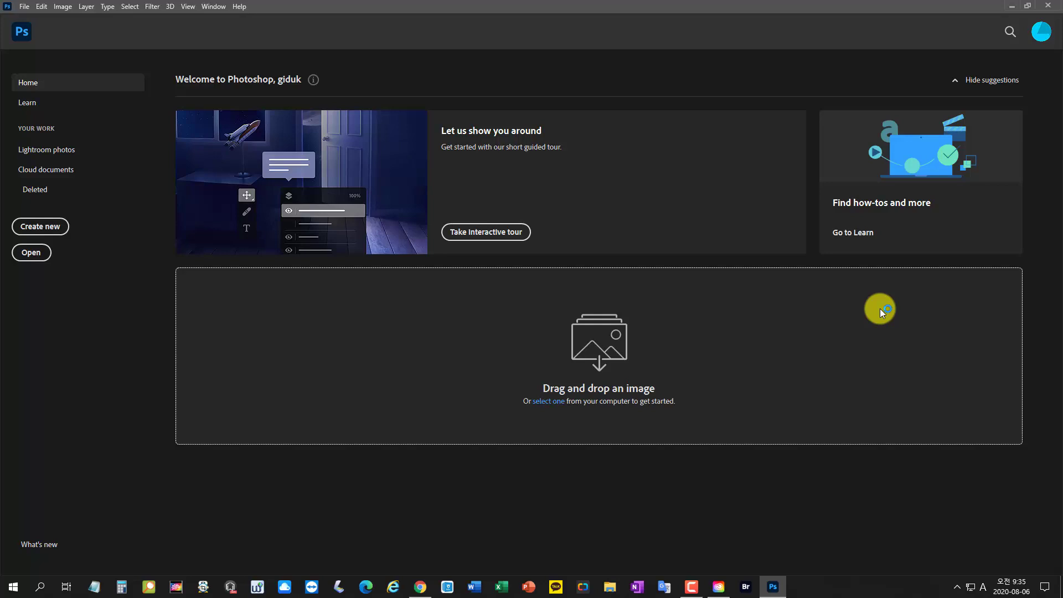
Step: Change Photoshop's UI language back to 한국어 in Interface preferences, then restart Photoshop
left_click(42, 7)
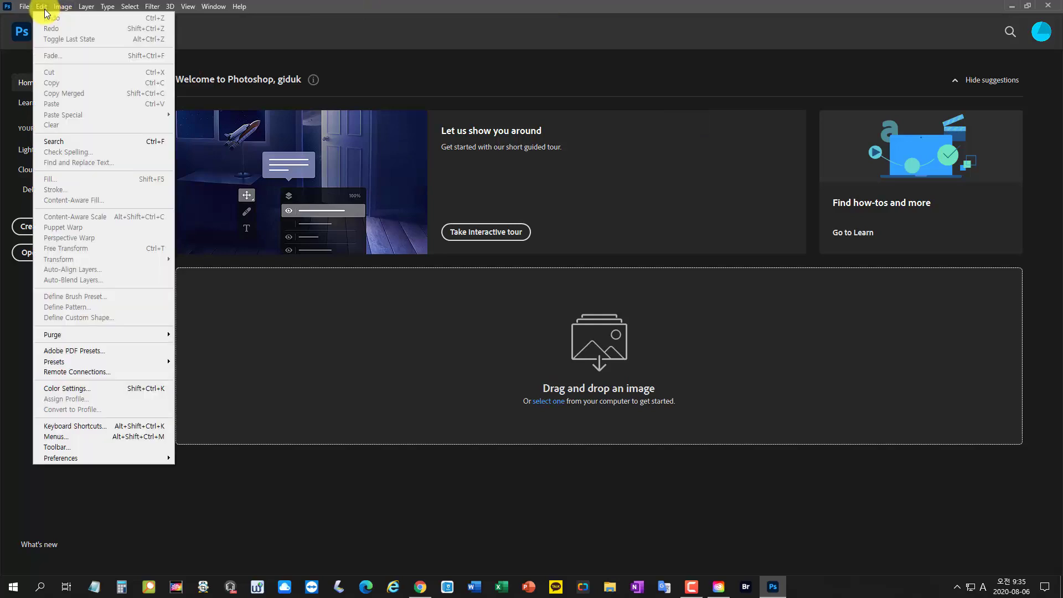
mouse_move(125, 455)
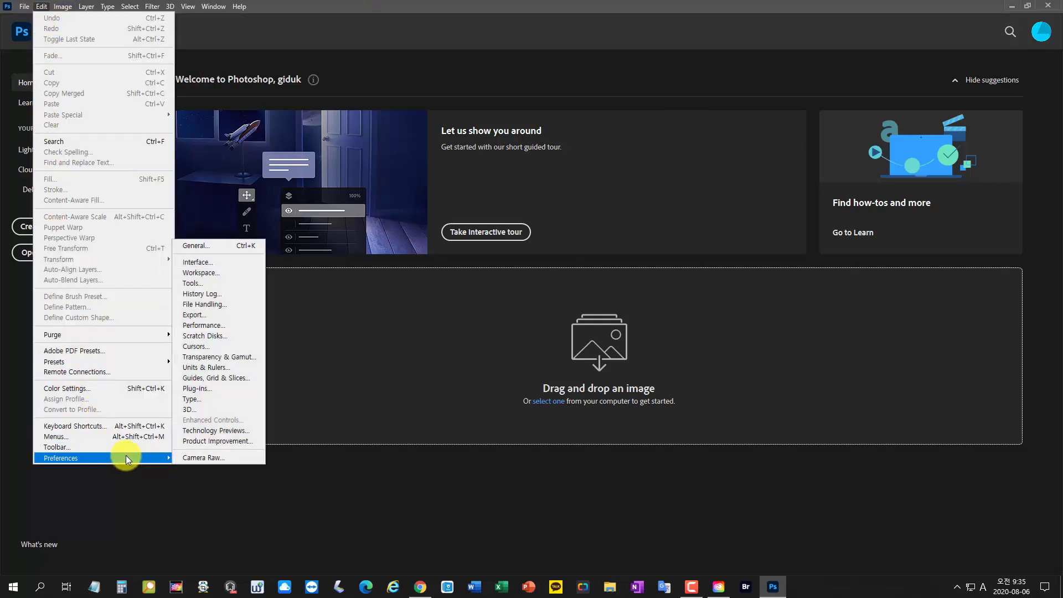
left_click(238, 263)
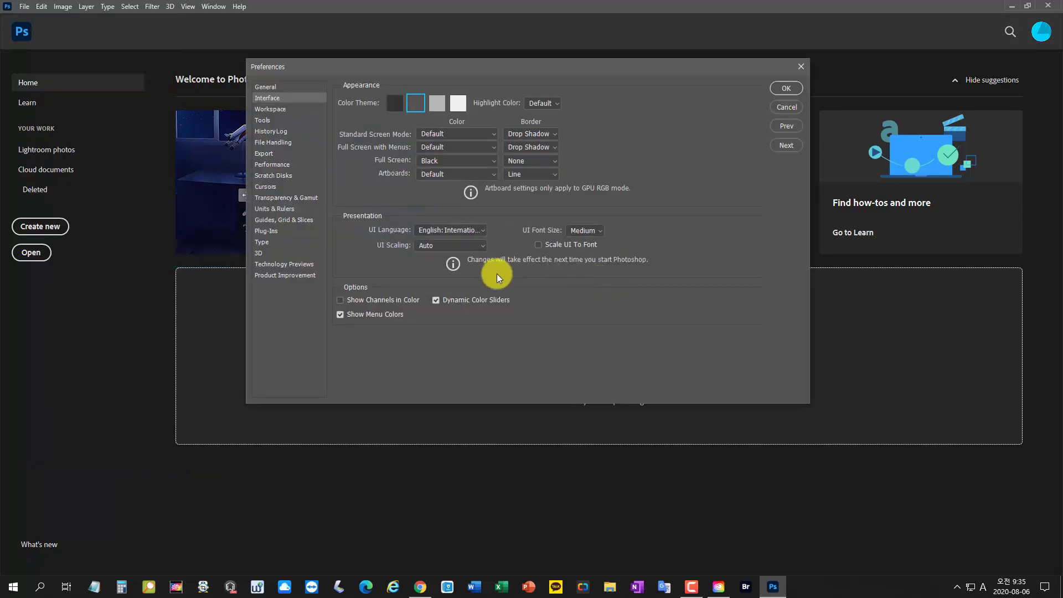
left_click(478, 230)
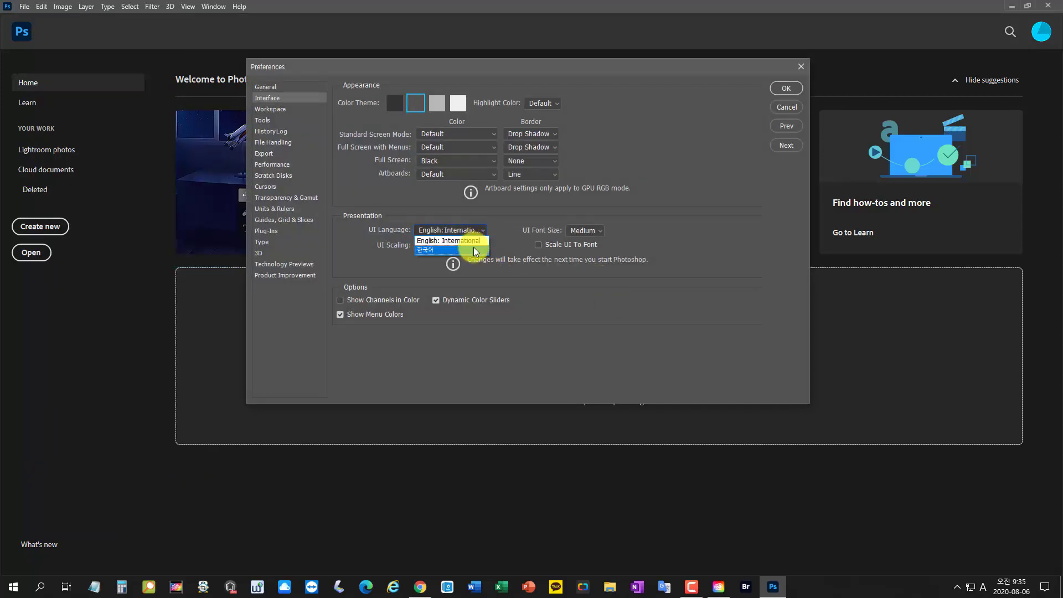
left_click(473, 249)
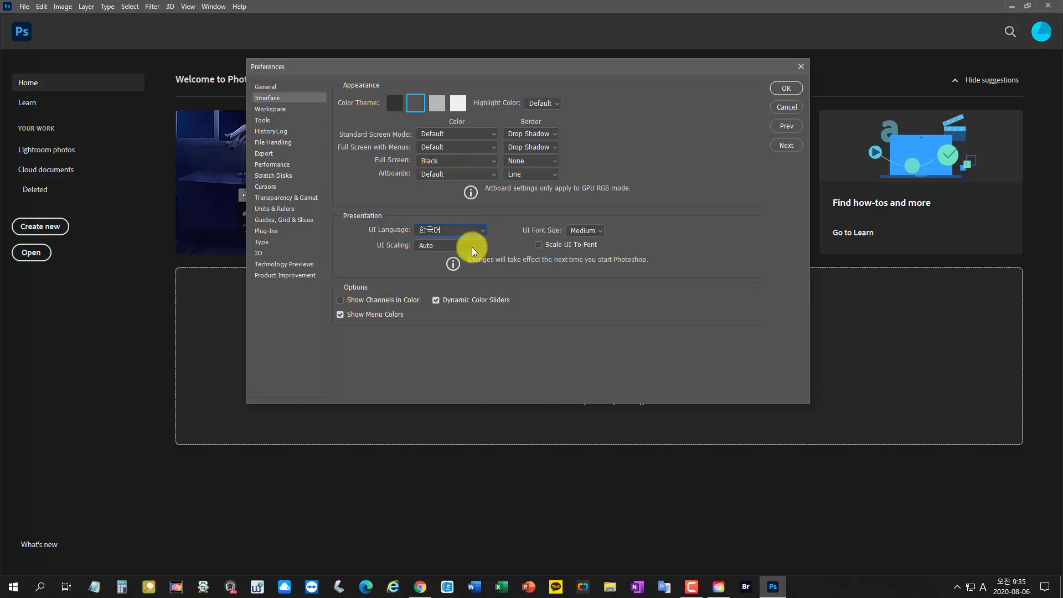
left_click(789, 88)
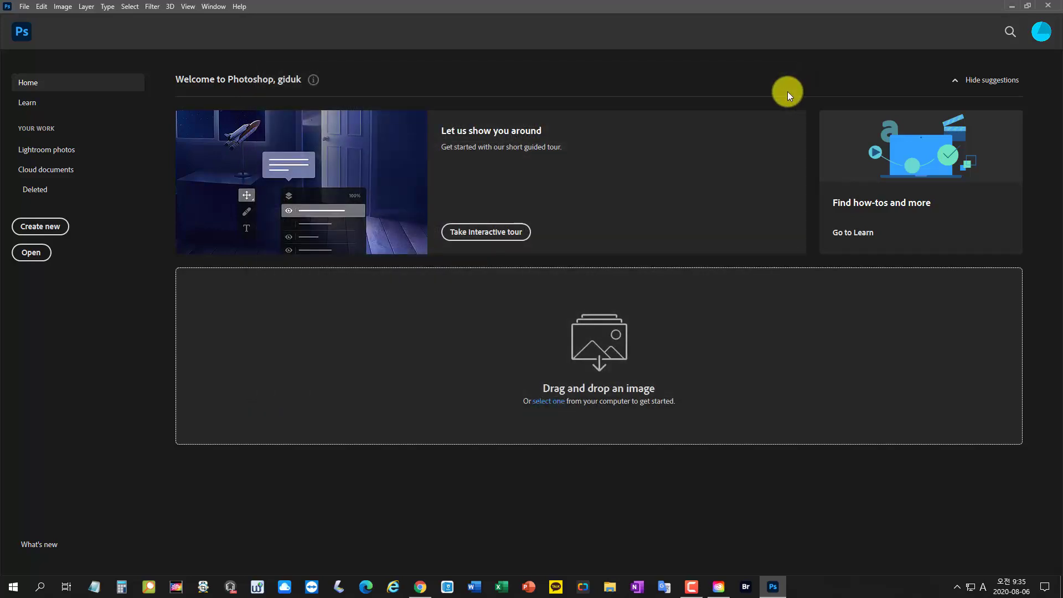
left_click(1048, 6)
left_click(772, 587)
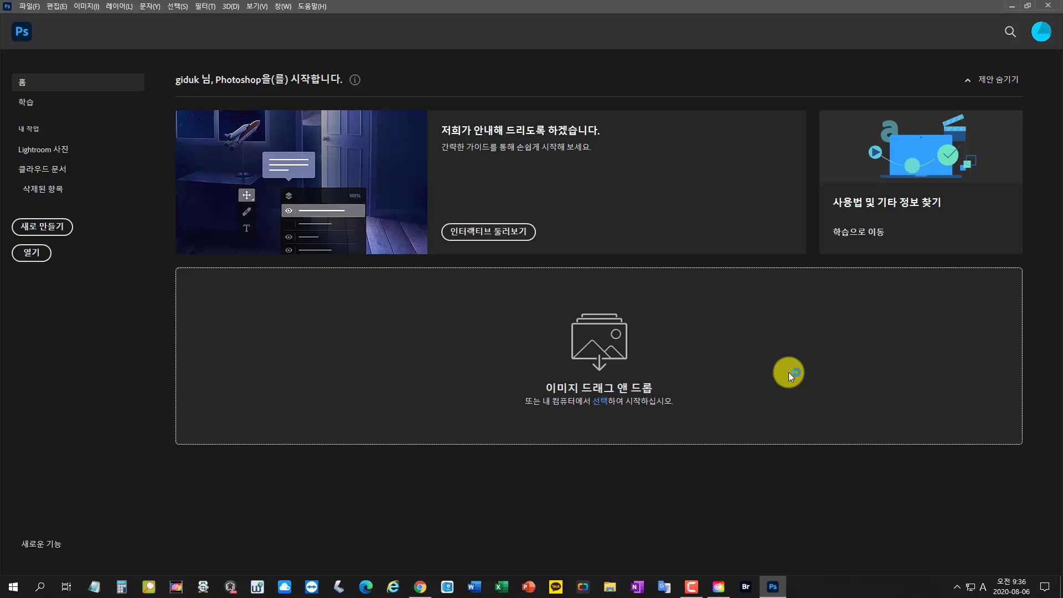
Step: Launch Bridge, set its Language and Keyboard preferences to English, and restart Bridge
left_click(745, 590)
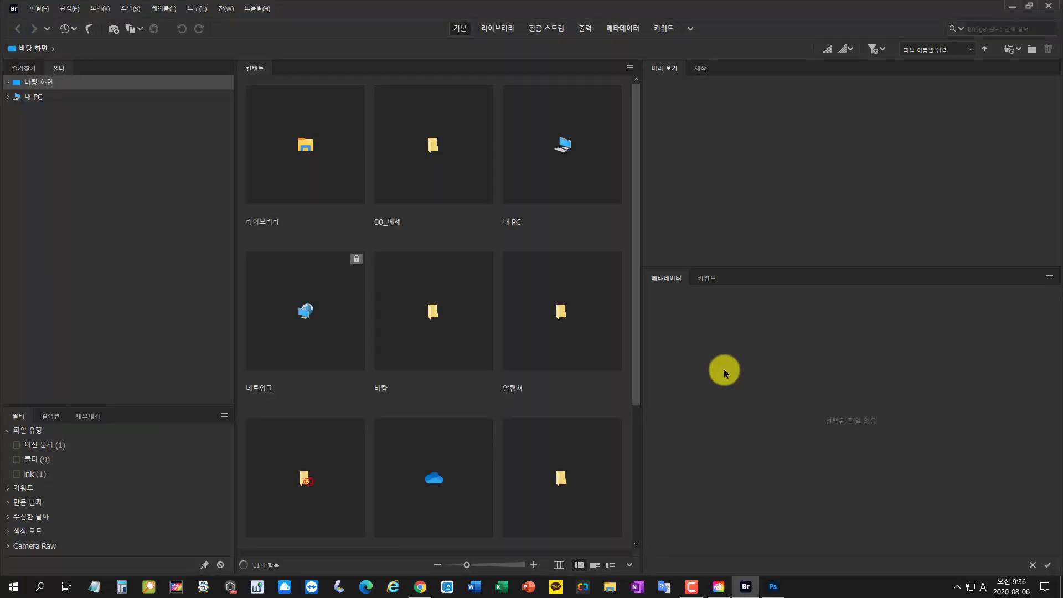
left_click(70, 9)
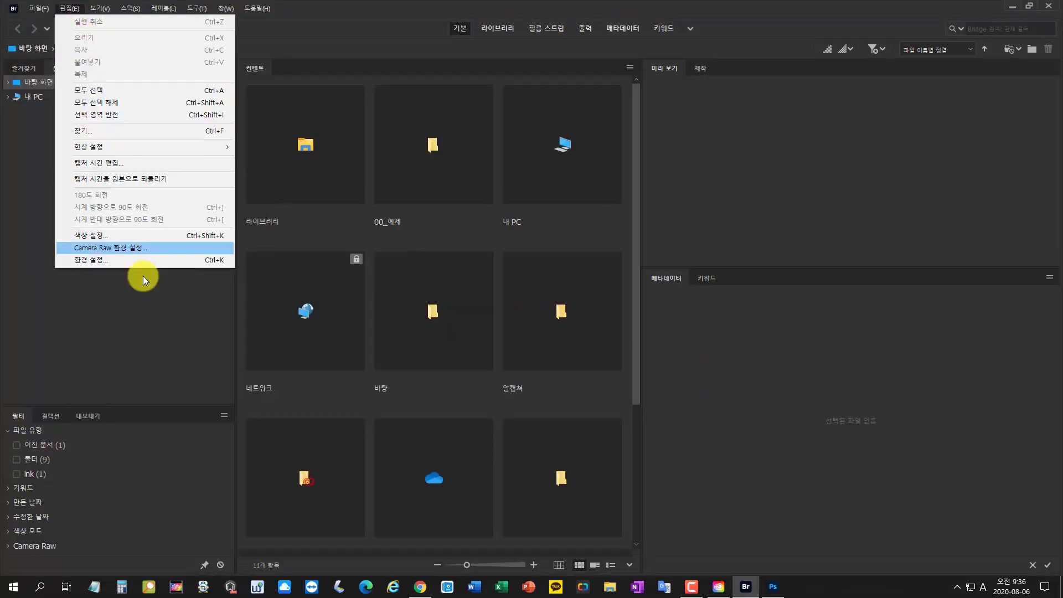
left_click(212, 260)
left_click(372, 149)
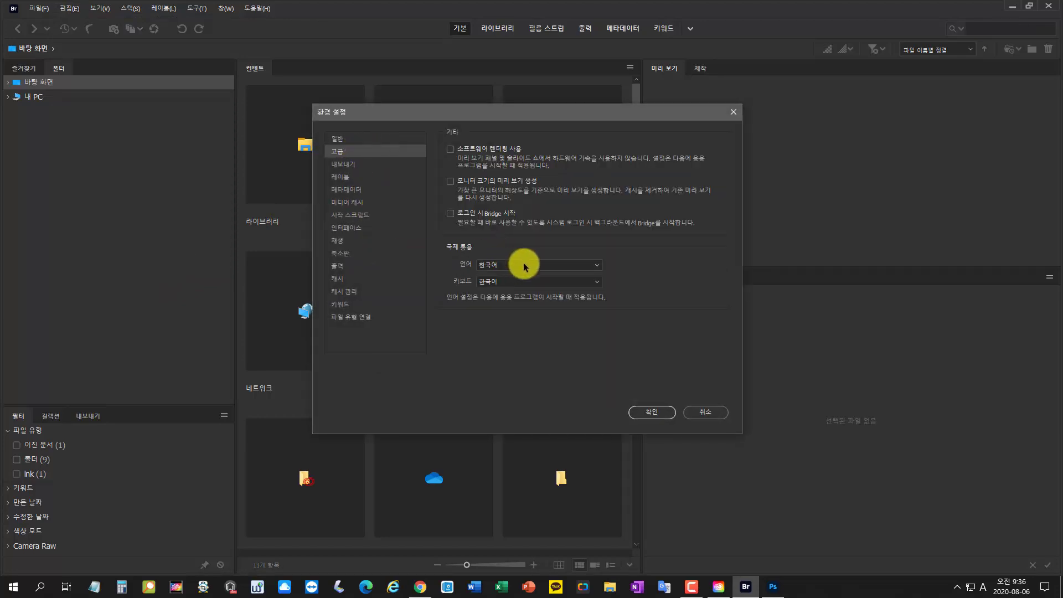
left_click(596, 267)
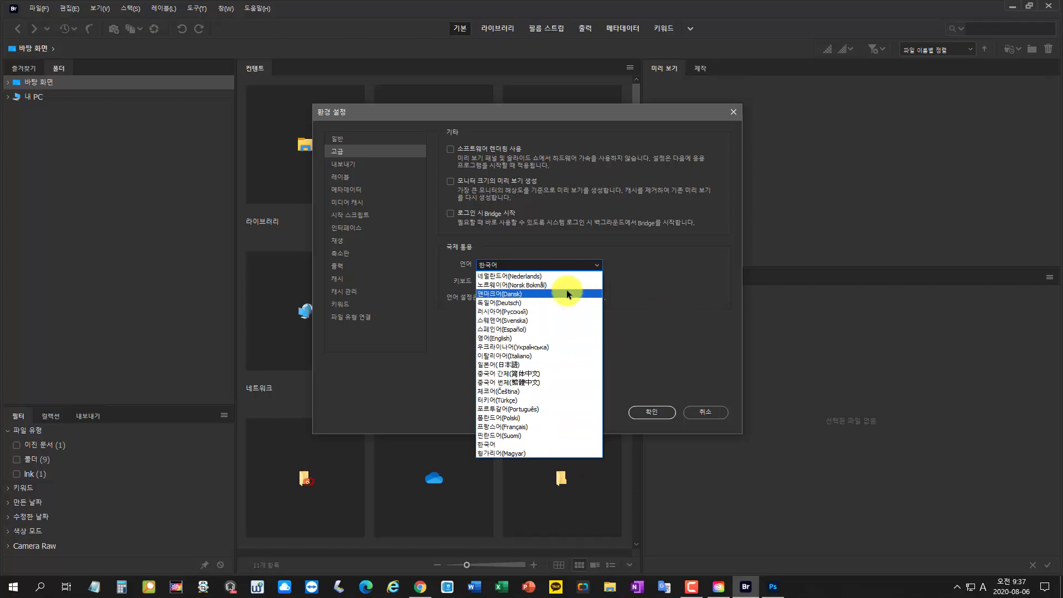
left_click(556, 340)
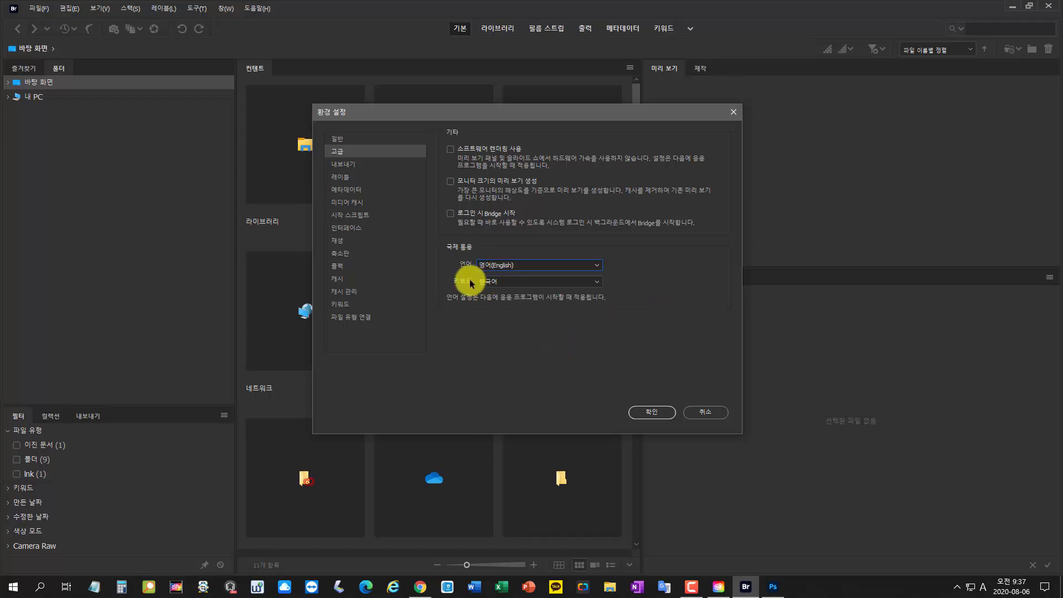
left_click(516, 281)
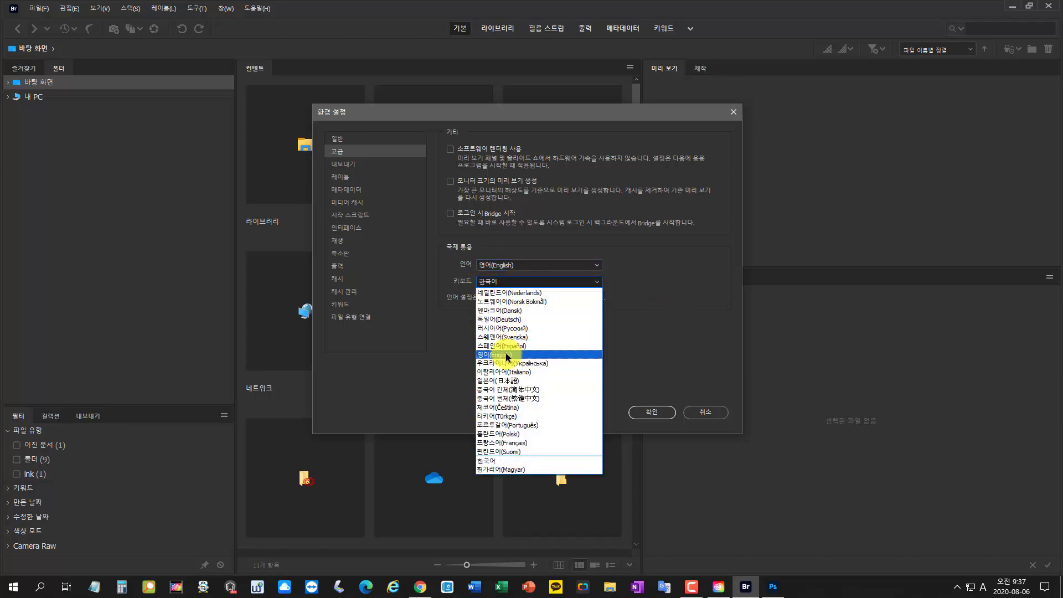
left_click(506, 354)
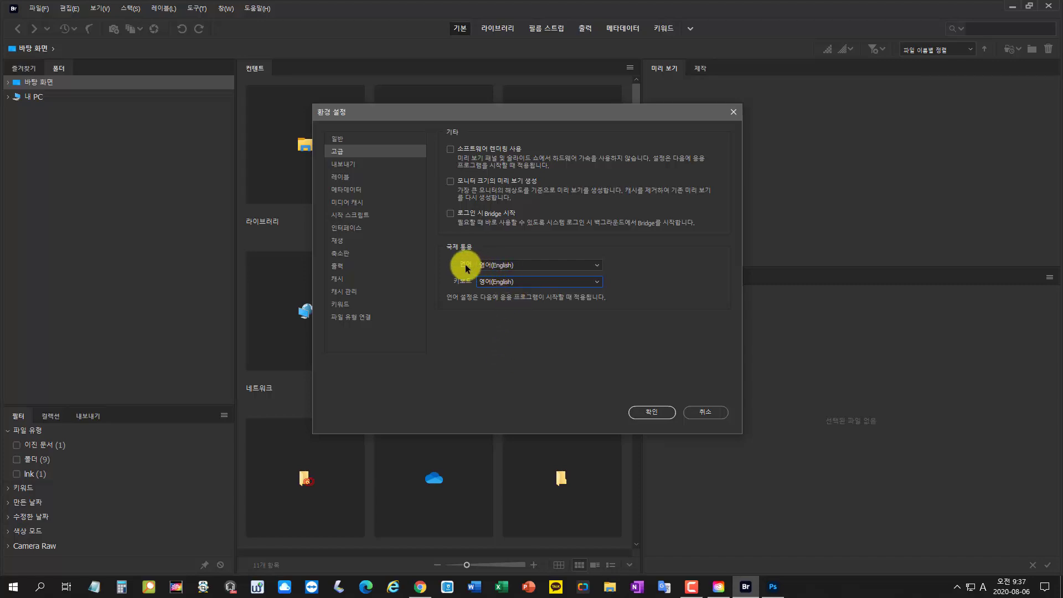
left_click(653, 413)
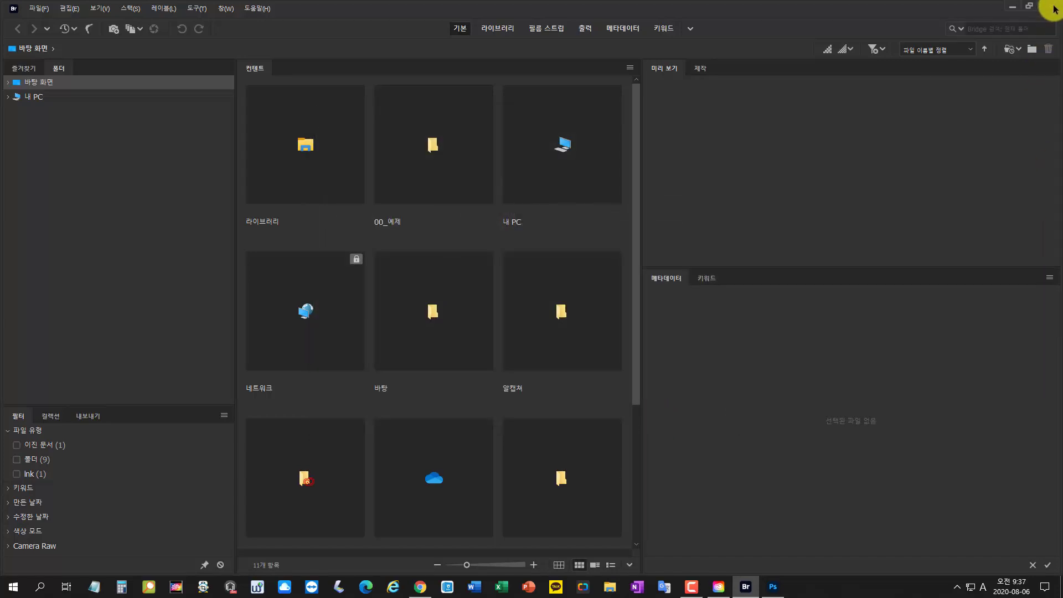
left_click(1048, 6)
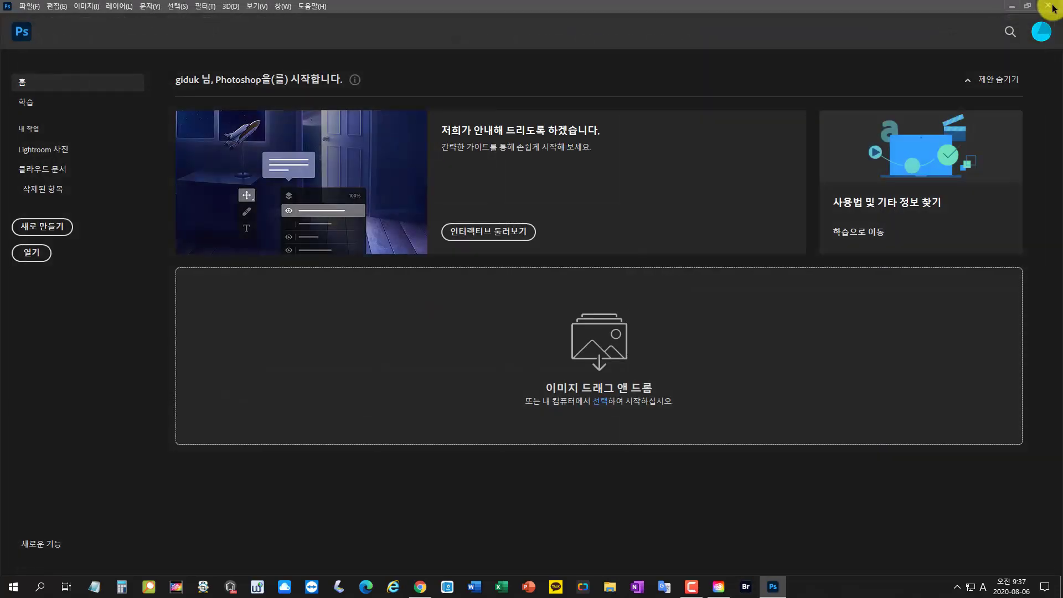
left_click(746, 579)
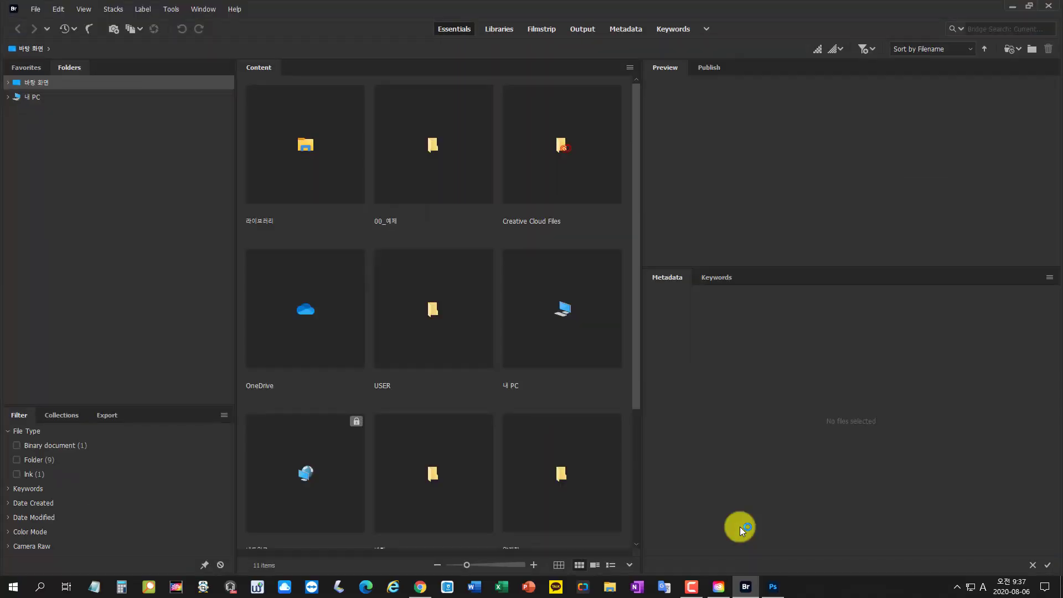
Step: Set Bridge's Language and Keyboard preferences back to Korean, then quit and relaunch Bridge
left_click(59, 9)
left_click(127, 262)
left_click(592, 294)
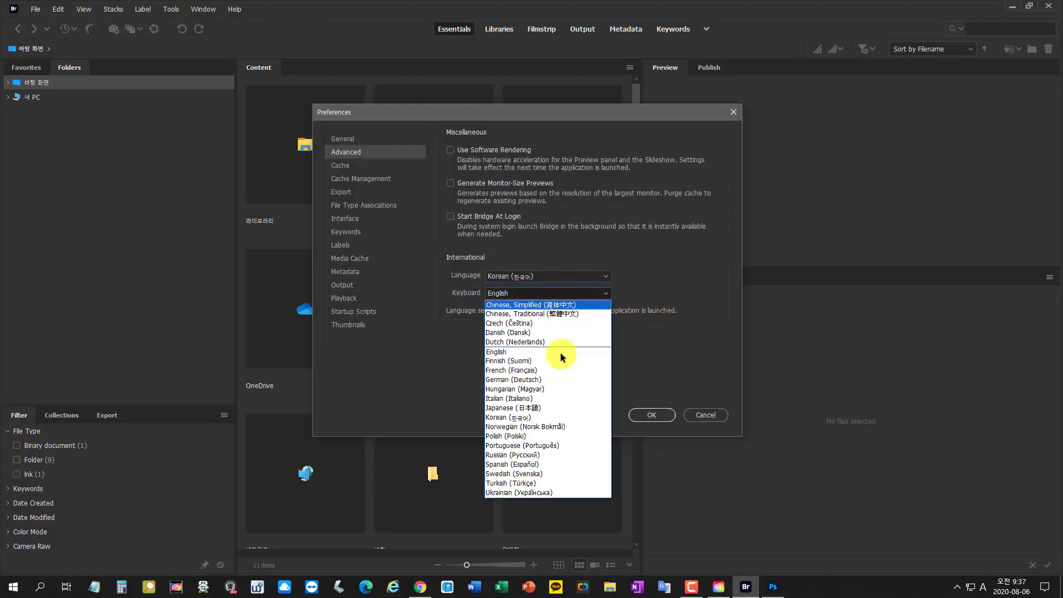
left_click(556, 414)
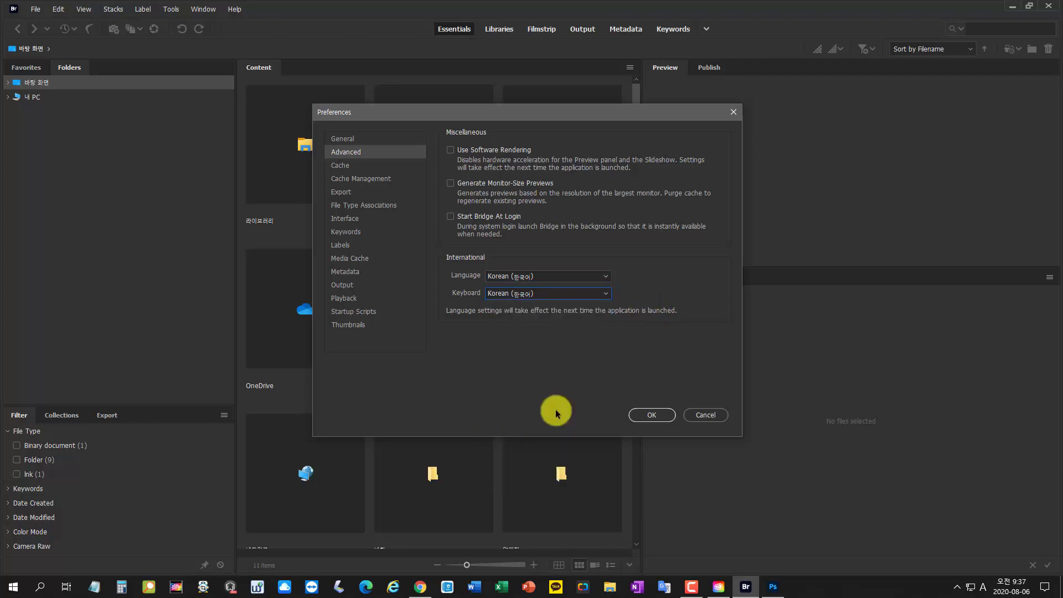
left_click(661, 416)
left_click(1049, 6)
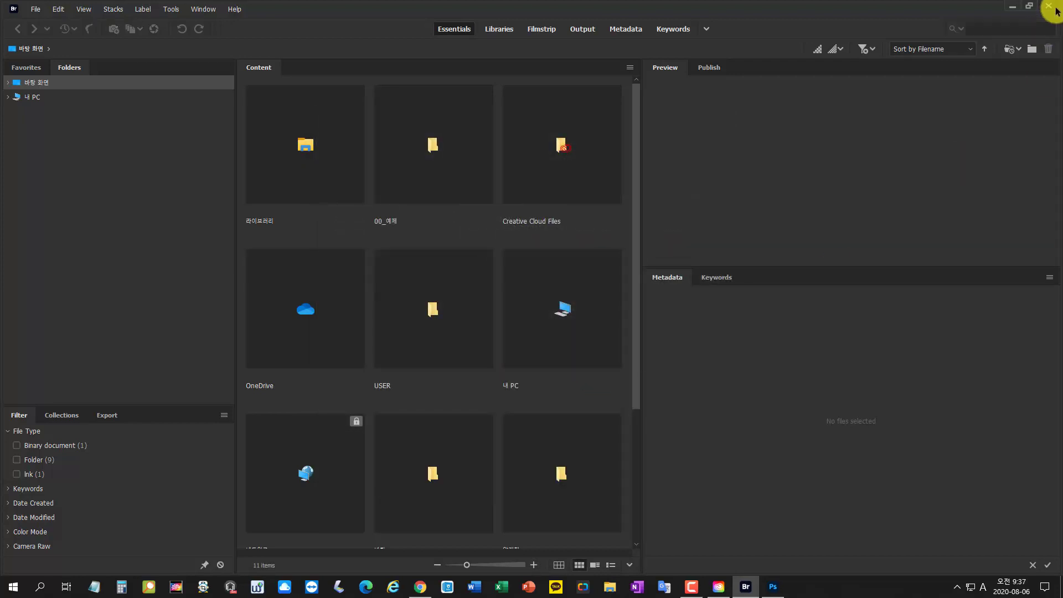
left_click(746, 584)
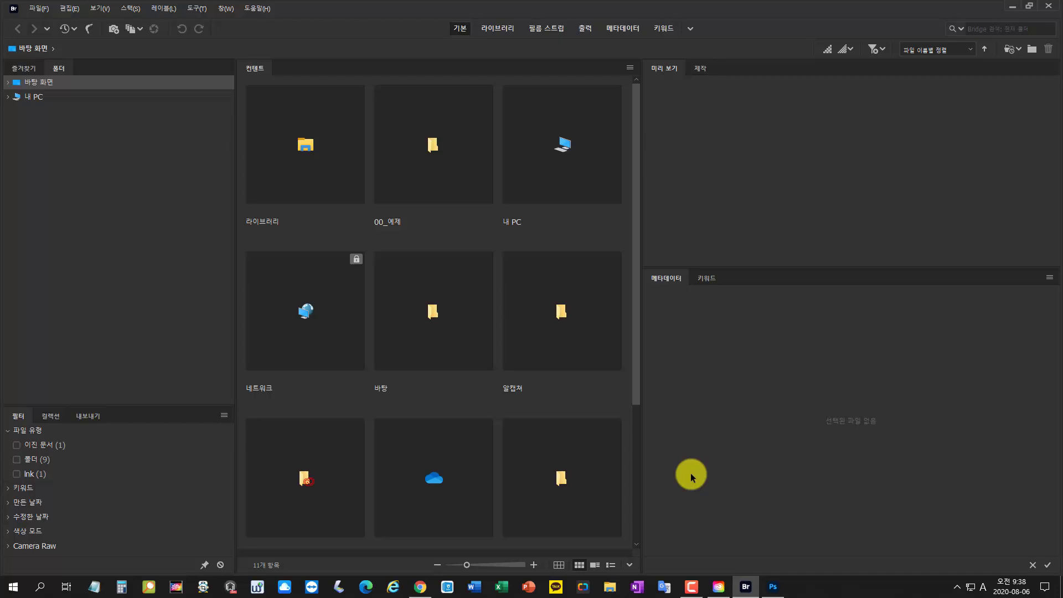
Step: In Chrome, go to the YouTube channel's Community tab
left_click(420, 586)
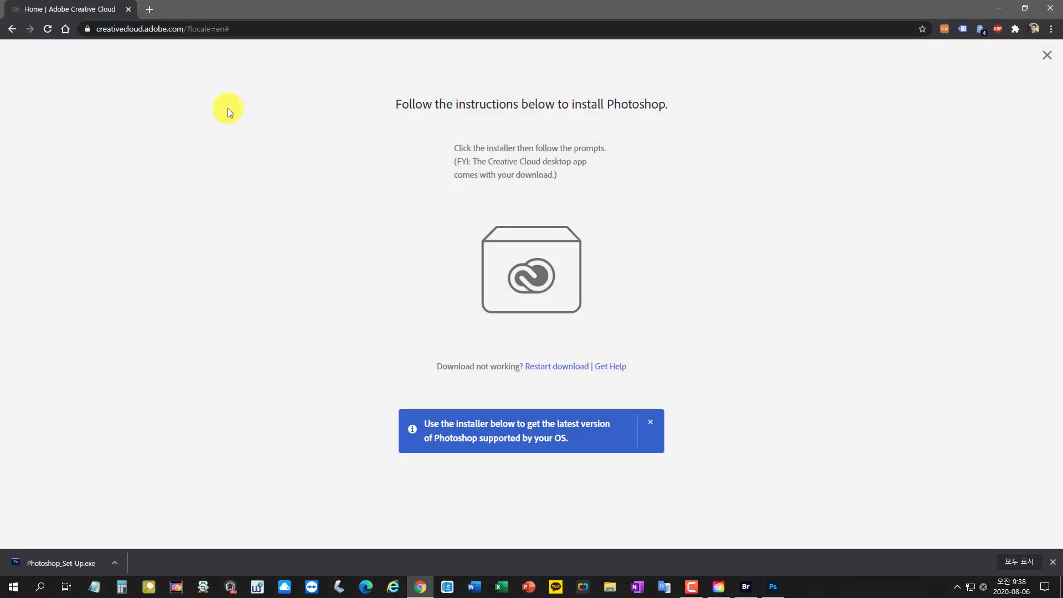
left_click(1034, 28)
left_click(826, 138)
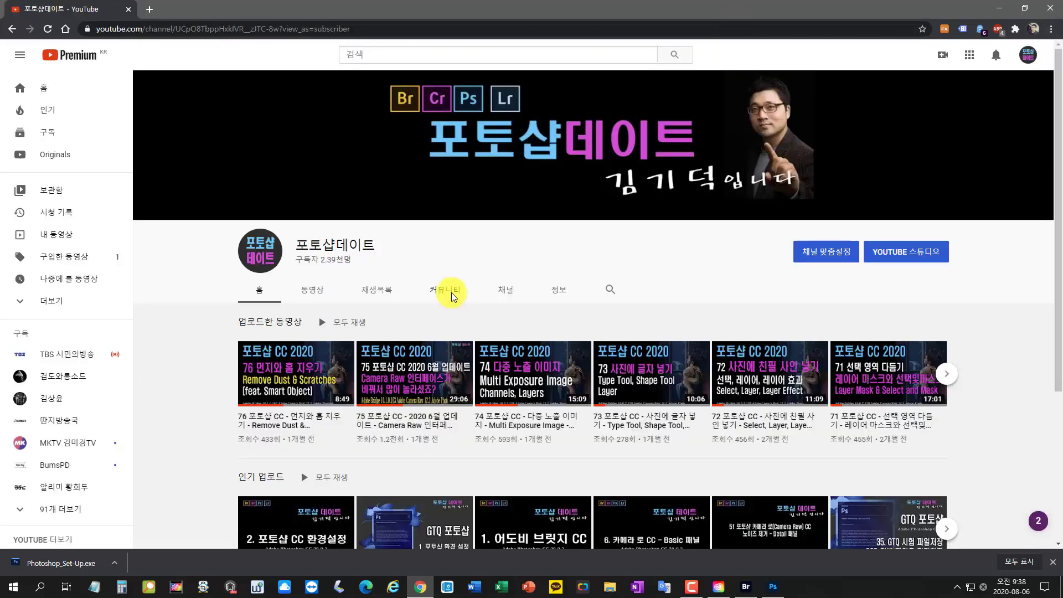
left_click(450, 293)
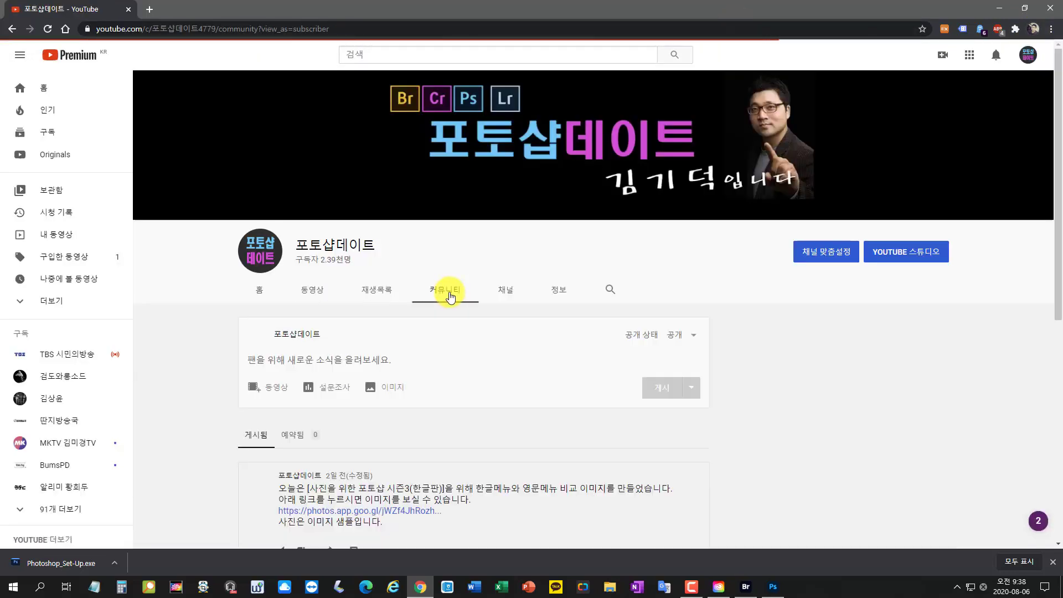
Step: Find the Korean-versus-English menu post and open its photos.app.goo.gl album link in a new tab
scroll(451, 292, "down", 6)
scroll(451, 290, "down", 2)
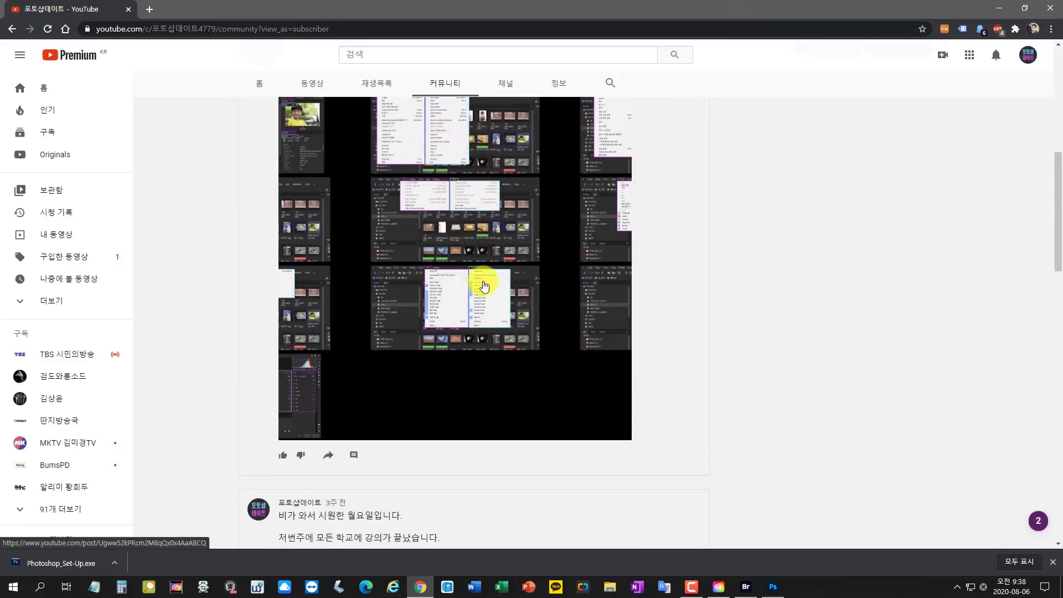
scroll(669, 267, "up", 1)
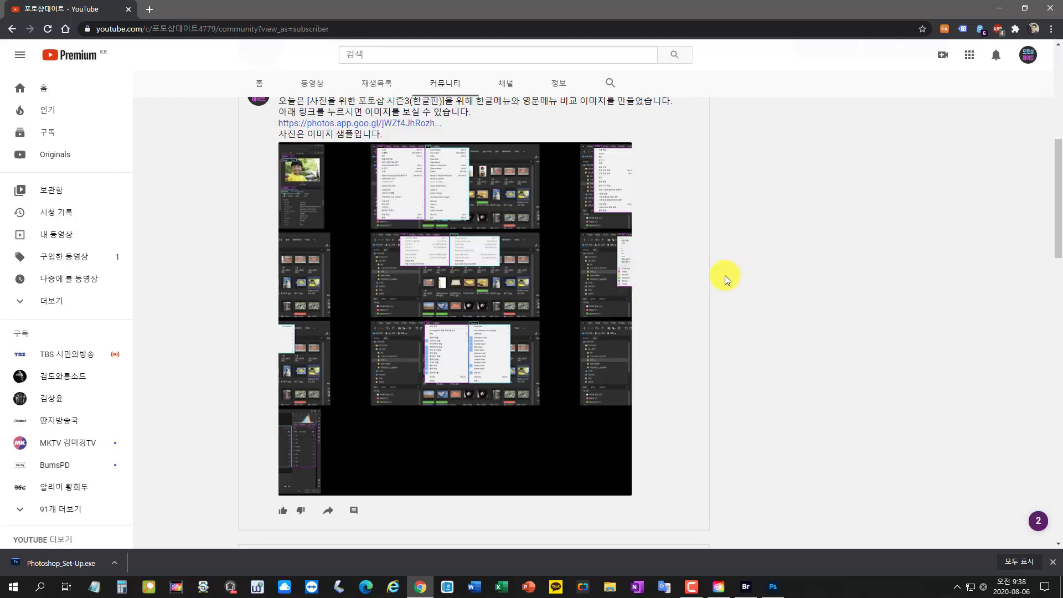
scroll(704, 275, "up", 1)
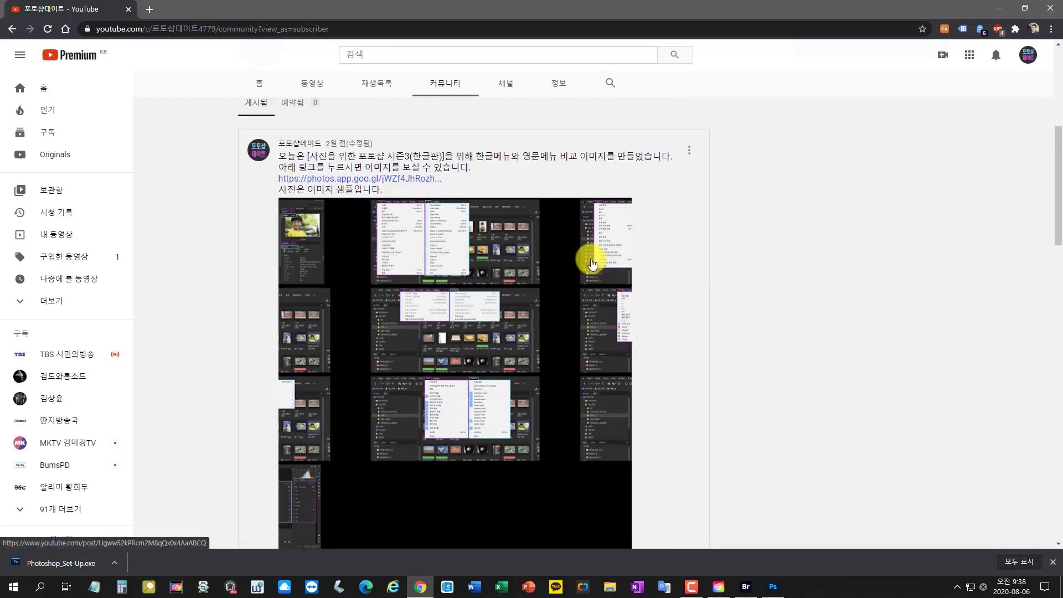
left_click(422, 180)
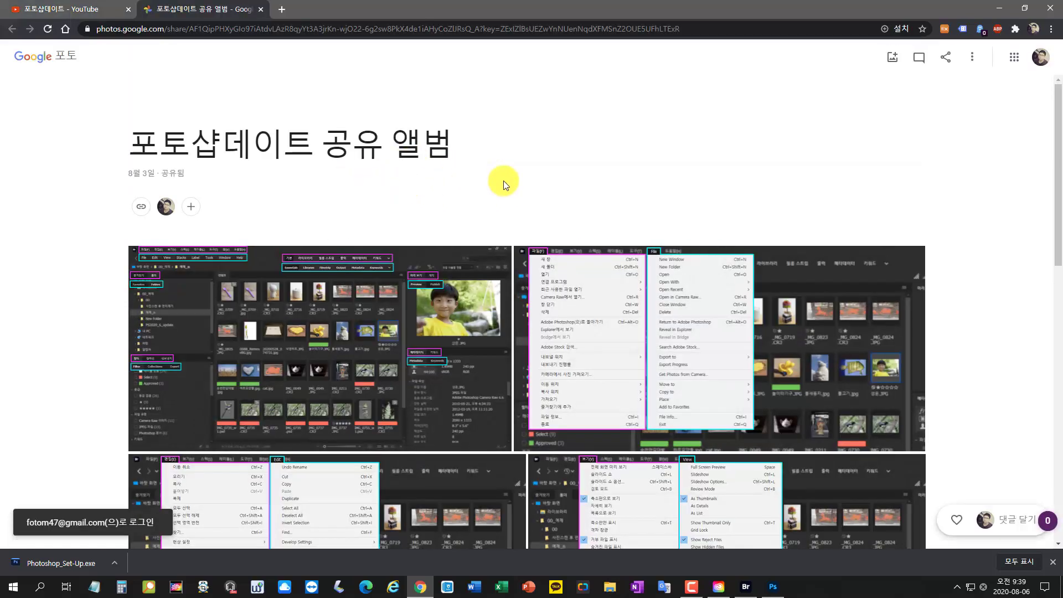
Step: Step through the album's menu comparison screenshots, from the first through Edit, to the Camera Raw edit panels
scroll(444, 176, "down", 1)
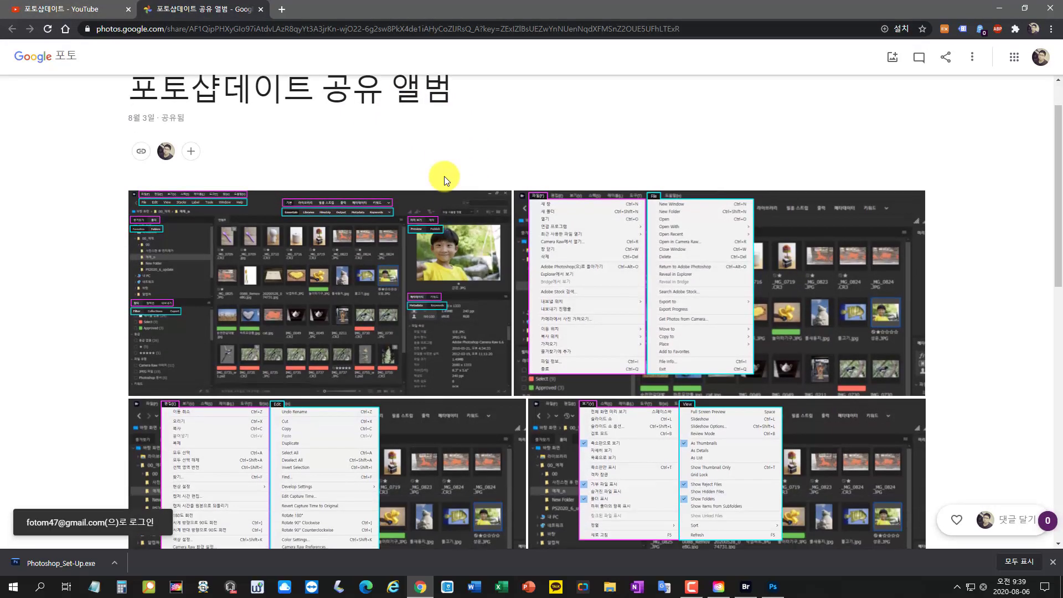
left_click(436, 293)
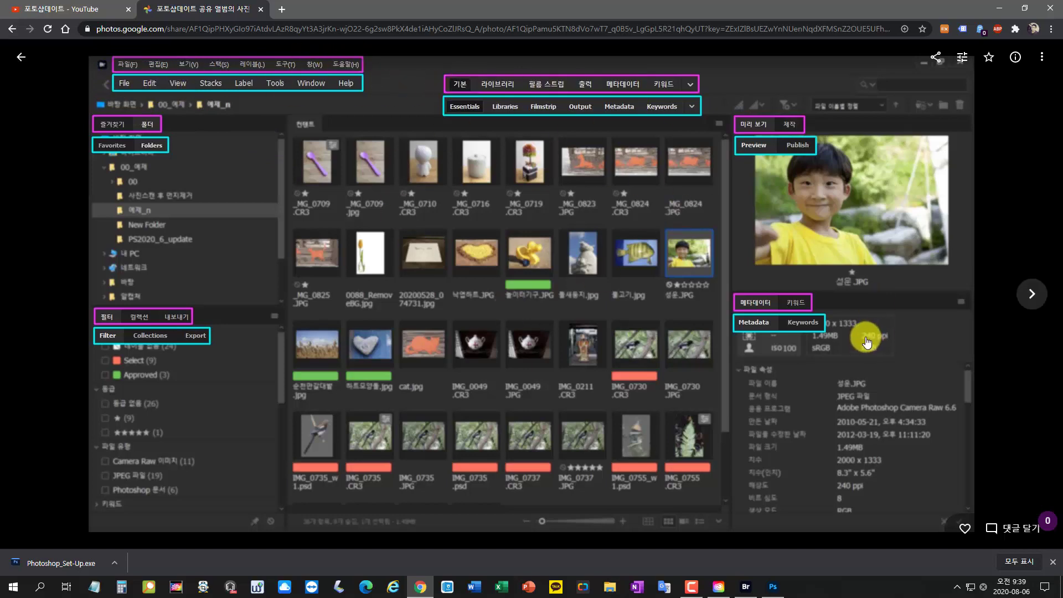
left_click(1034, 292)
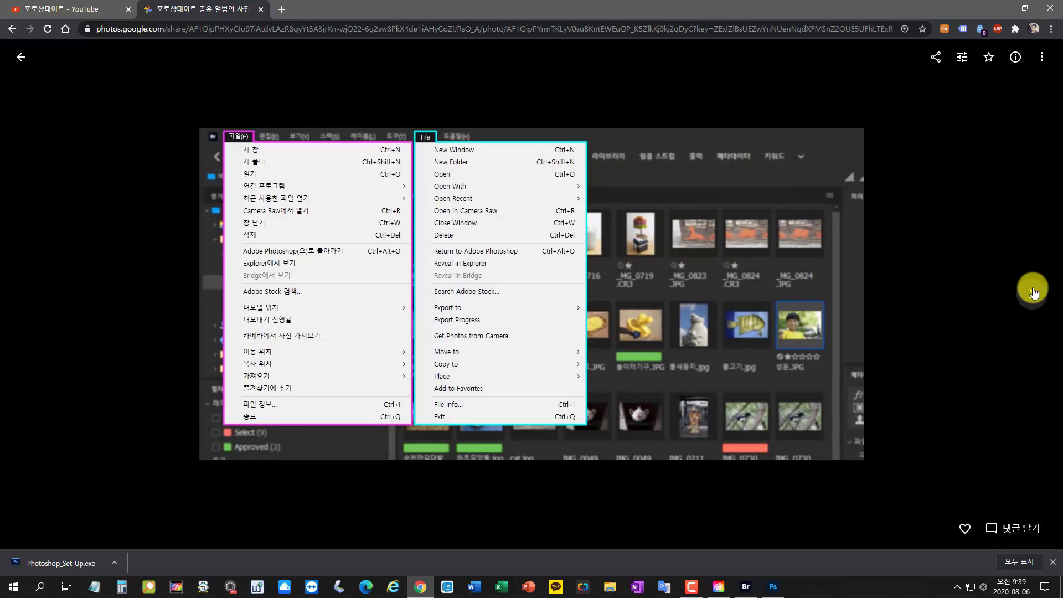
left_click(1035, 299)
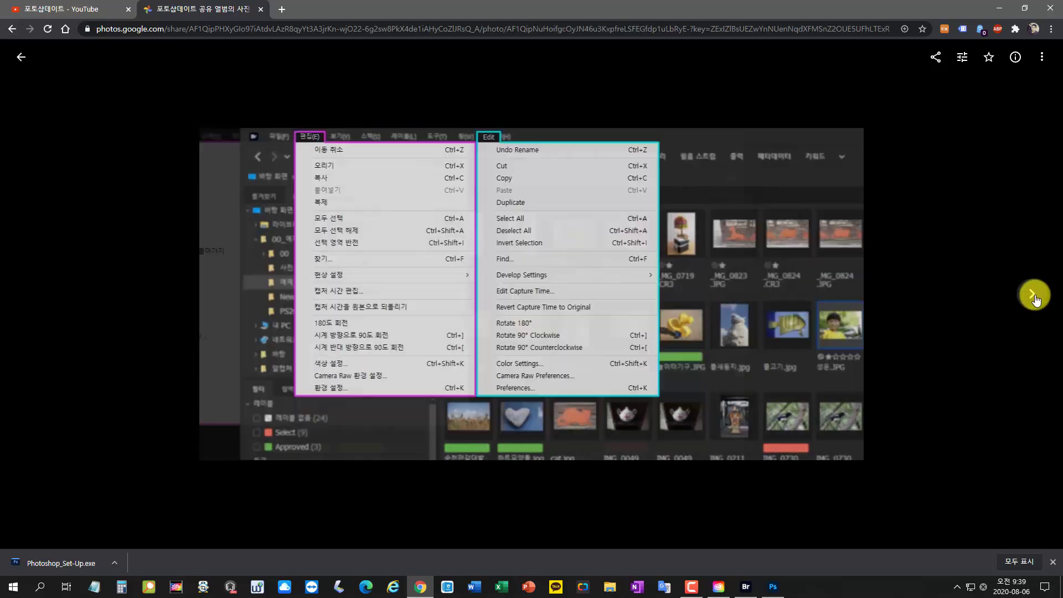
left_click(1034, 296)
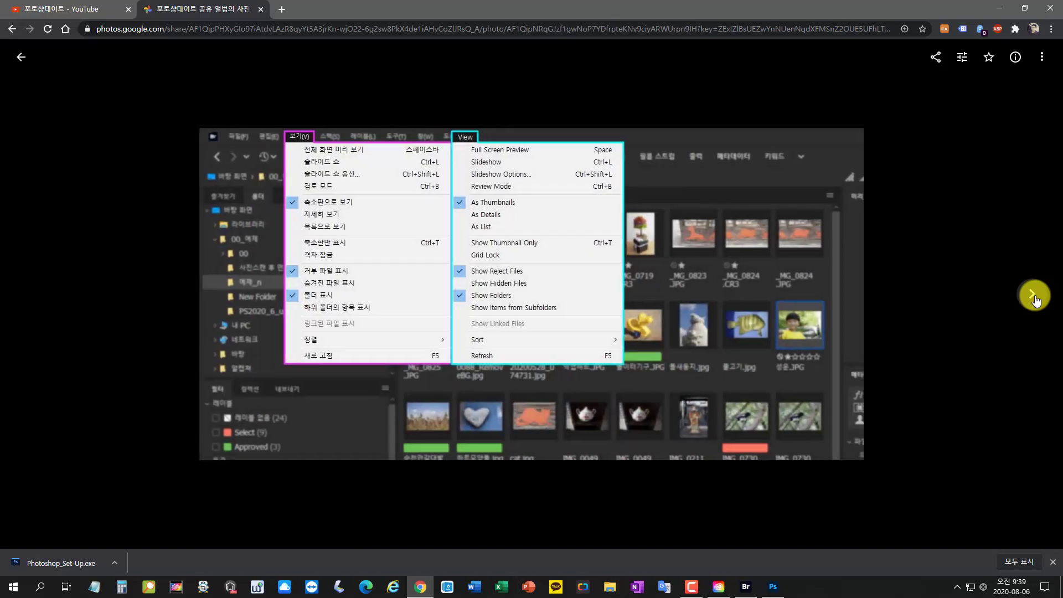
left_click(1034, 296)
left_click(1035, 296)
left_click(1034, 297)
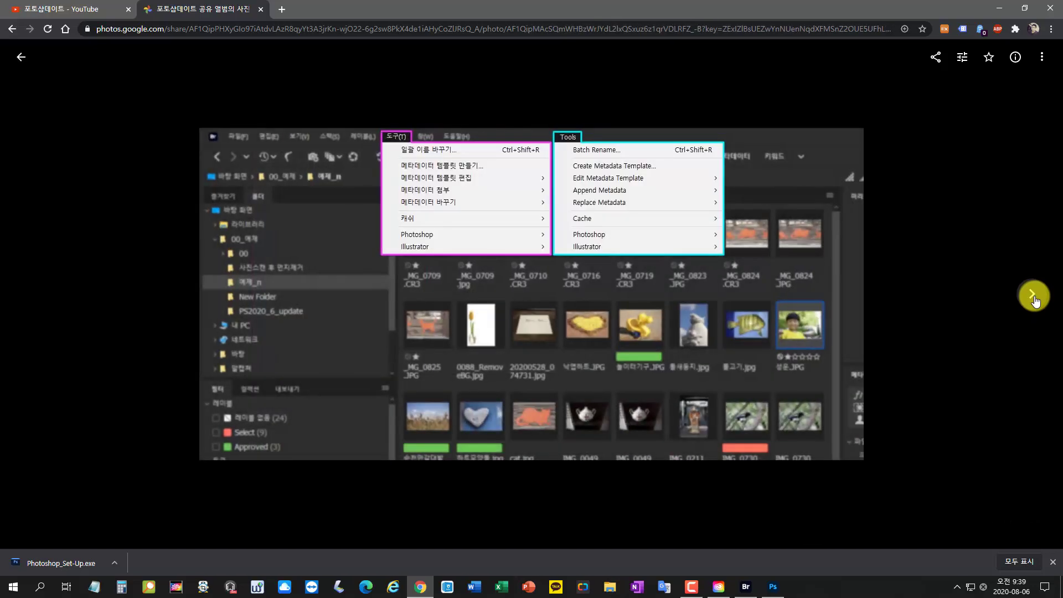
left_click(1034, 297)
left_click(1034, 298)
left_click(1034, 298)
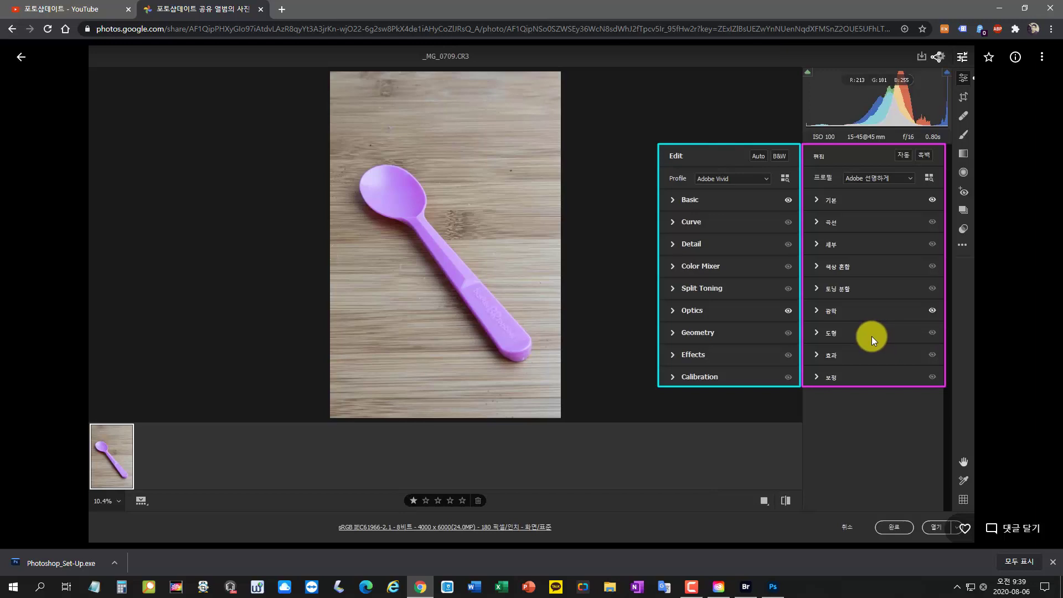
Step: Close Chrome to bring the Korean-language Bridge window back to the front
left_click(1054, 4)
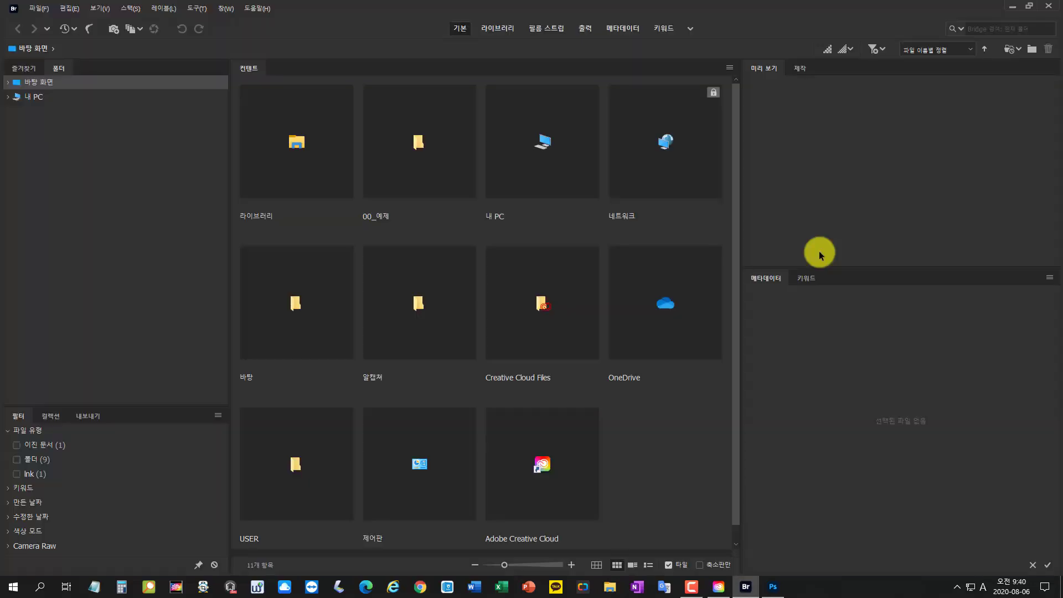